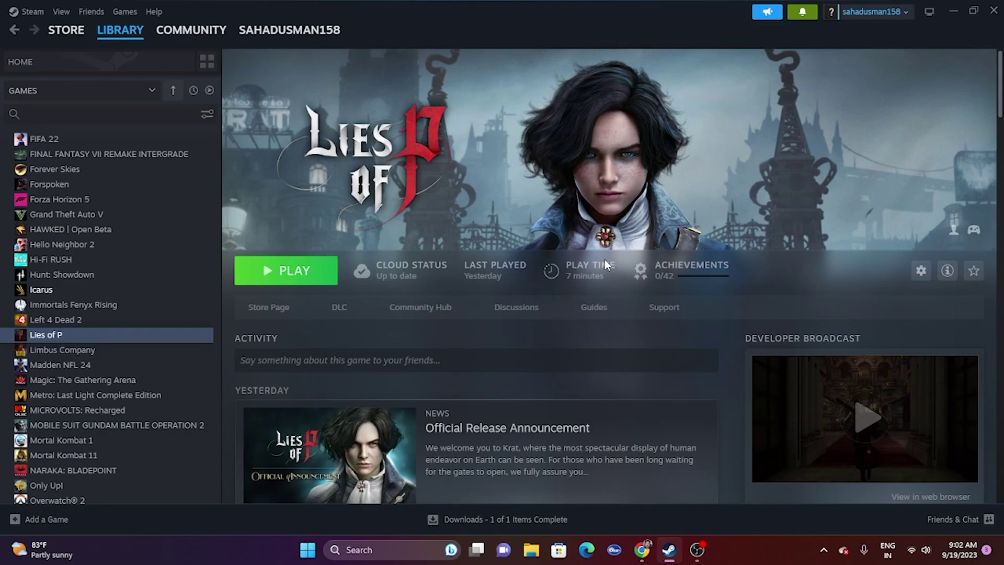
- Open the Start menu's power options, then dismiss them and return to Steam
{"action": "left_click", "coordinate": [309, 550]}
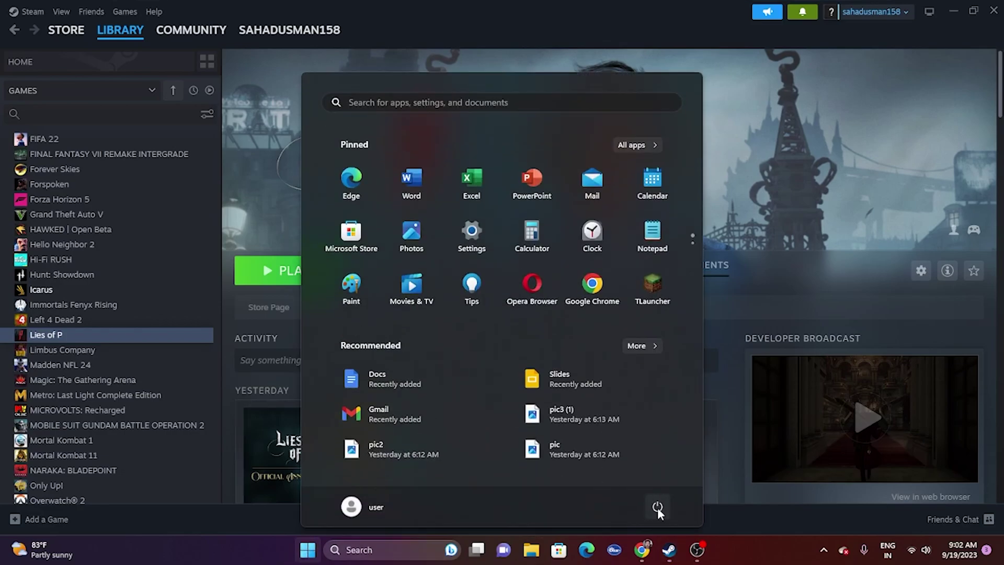
{"action": "left_click", "coordinate": [657, 507]}
{"action": "left_click", "coordinate": [779, 550]}
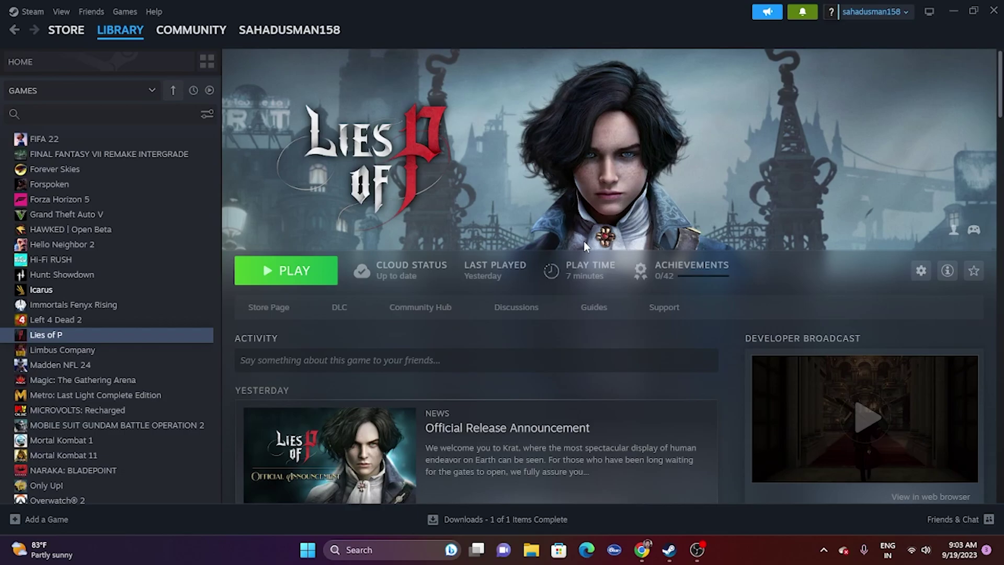
- Open the Lies of P install folder from its Installed Files properties, then close the dialog
{"action": "right_click", "coordinate": [68, 337]}
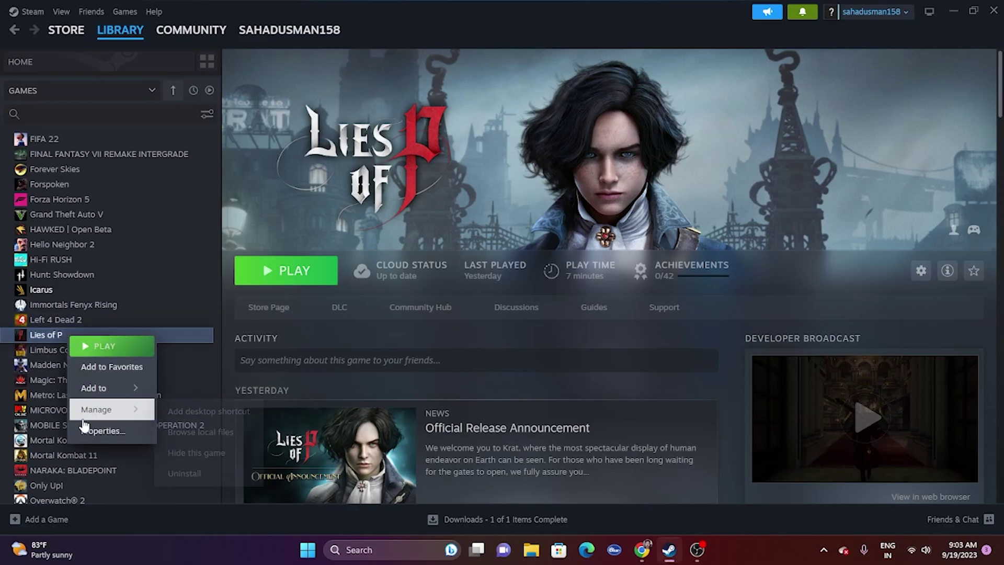
{"action": "left_click", "coordinate": [120, 427]}
{"action": "left_click", "coordinate": [277, 186]}
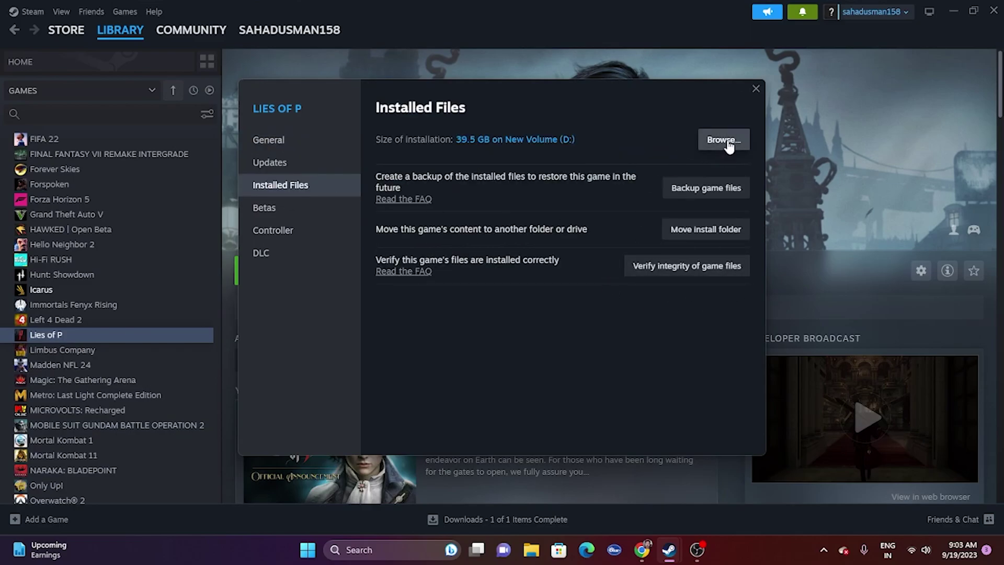
{"action": "left_click", "coordinate": [953, 11]}
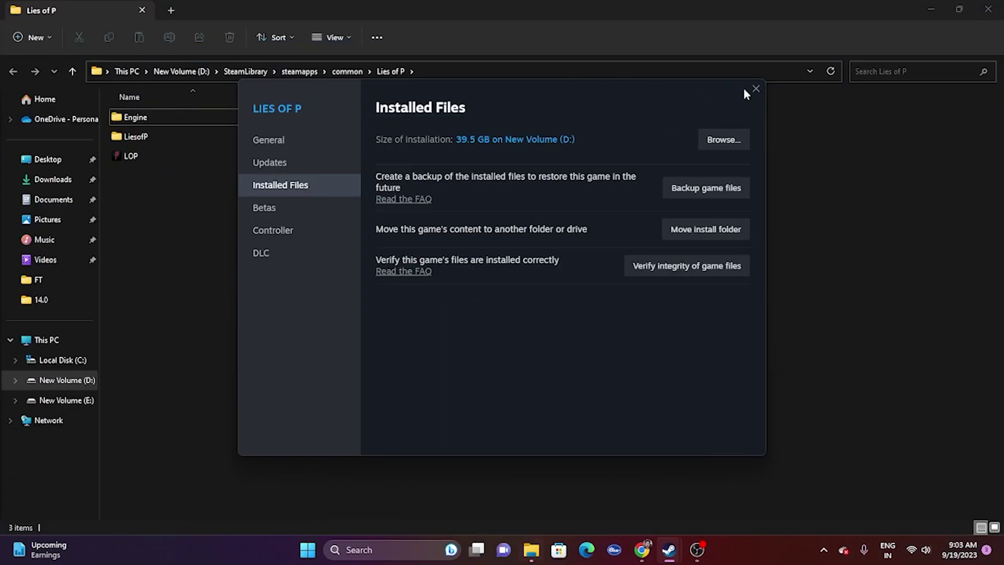
{"action": "left_click", "coordinate": [756, 88]}
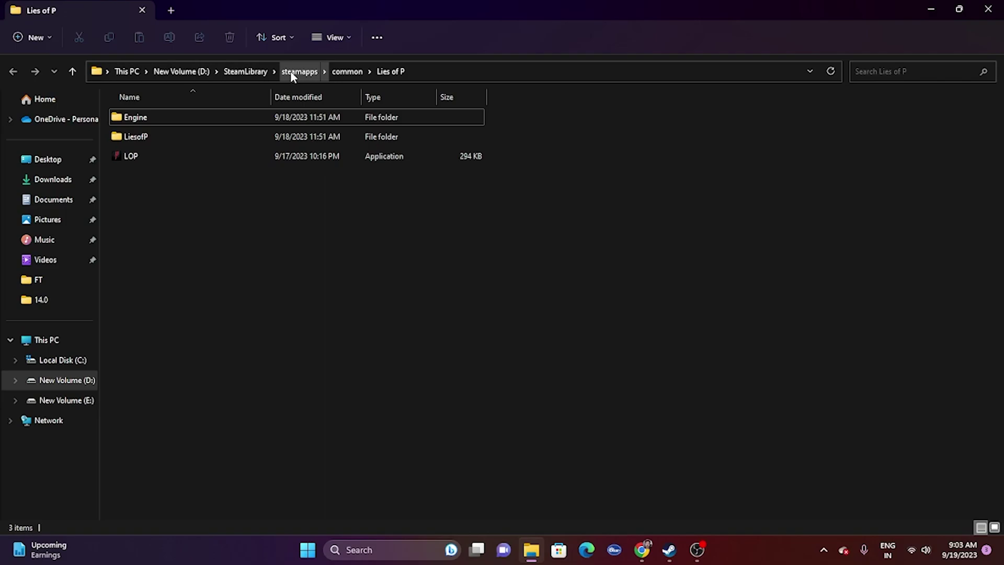
- Select the LOP application in the folder and bring the Steam library back to the front
{"action": "left_click", "coordinate": [173, 159]}
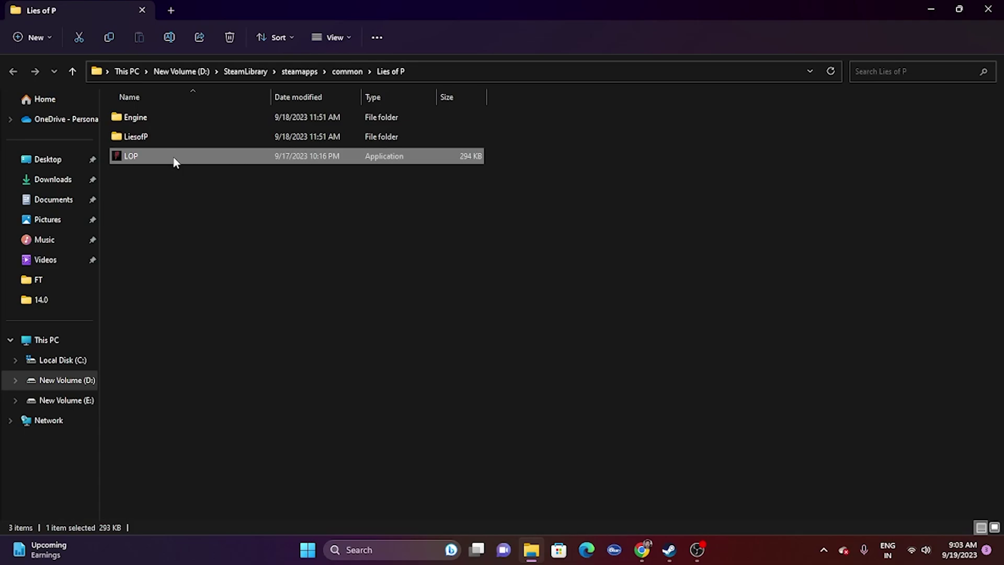
{"action": "mouse_move", "coordinate": [669, 549]}
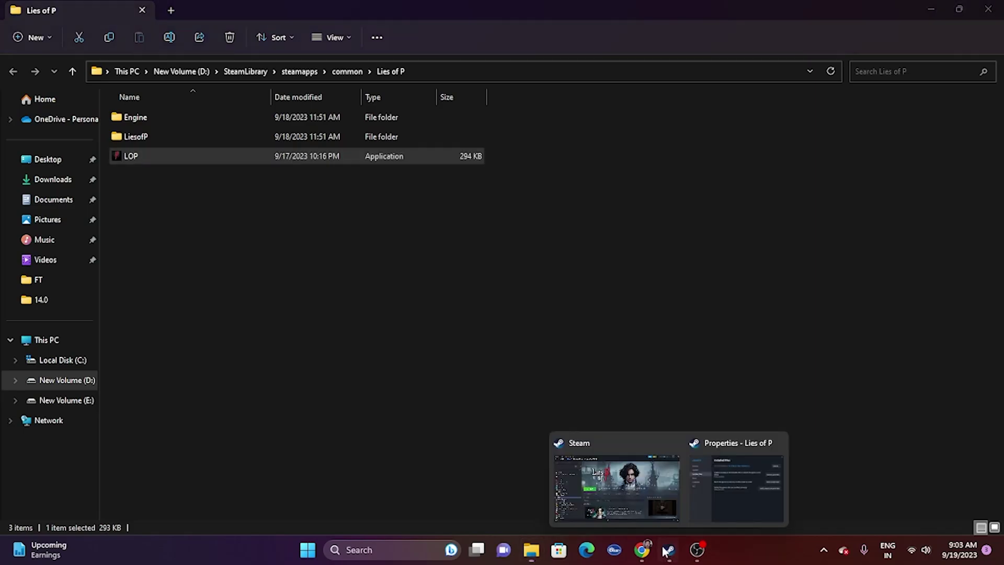
{"action": "left_click", "coordinate": [584, 490]}
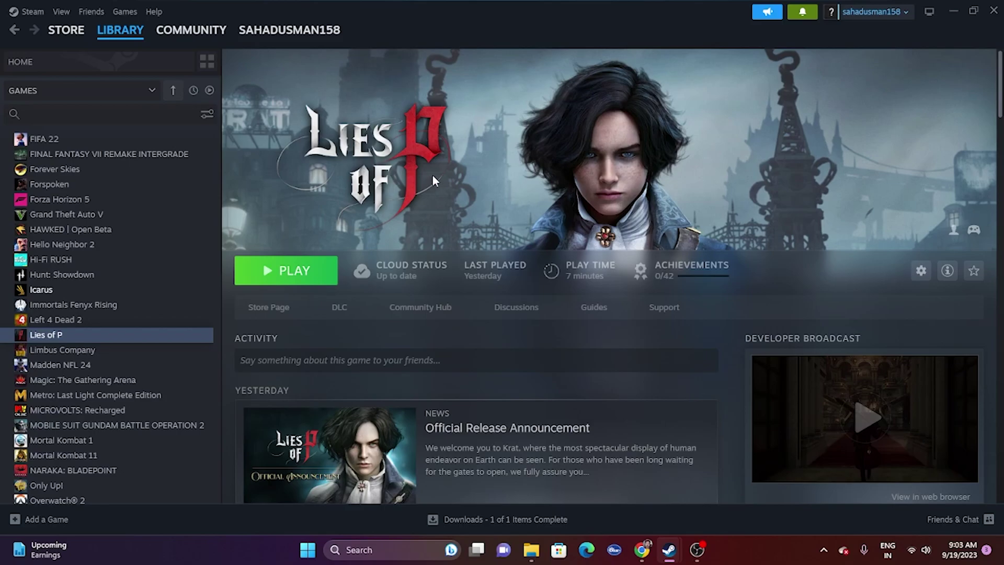
- Return to the Lies of P folder in File Explorer and select the LOP application
{"action": "left_click", "coordinate": [531, 550]}
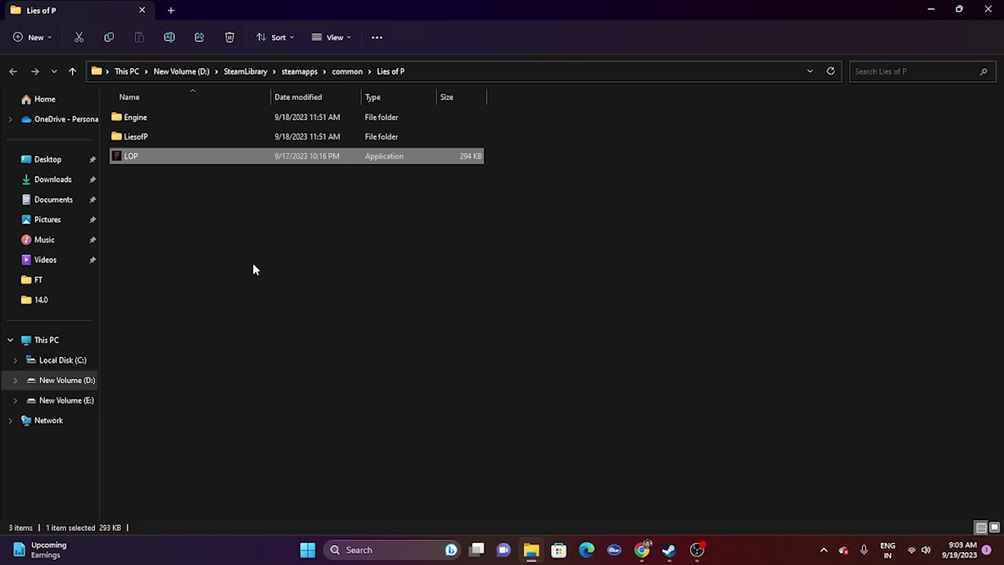
{"action": "right_click", "coordinate": [170, 159]}
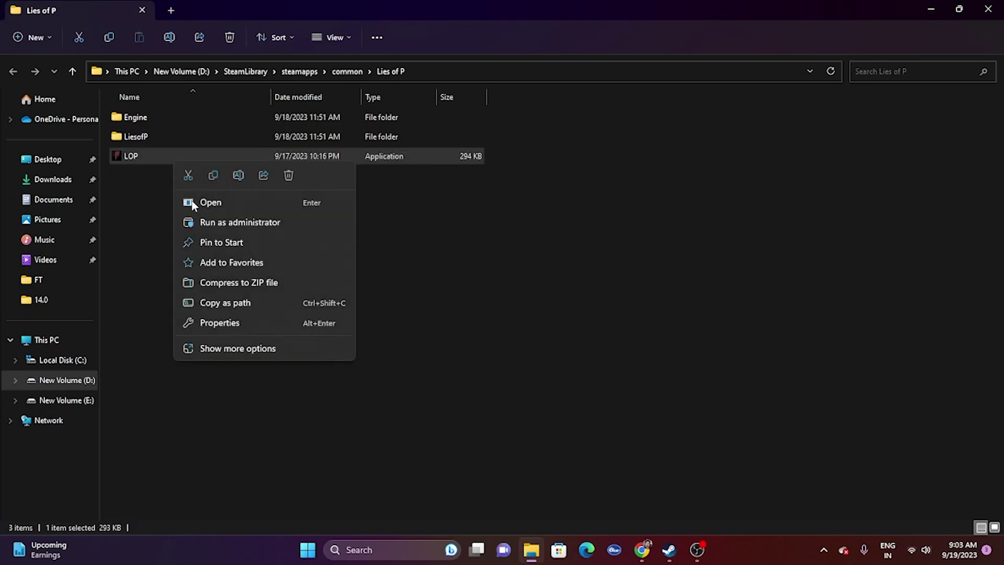
{"action": "left_click", "coordinate": [523, 276]}
{"action": "left_click", "coordinate": [229, 159]}
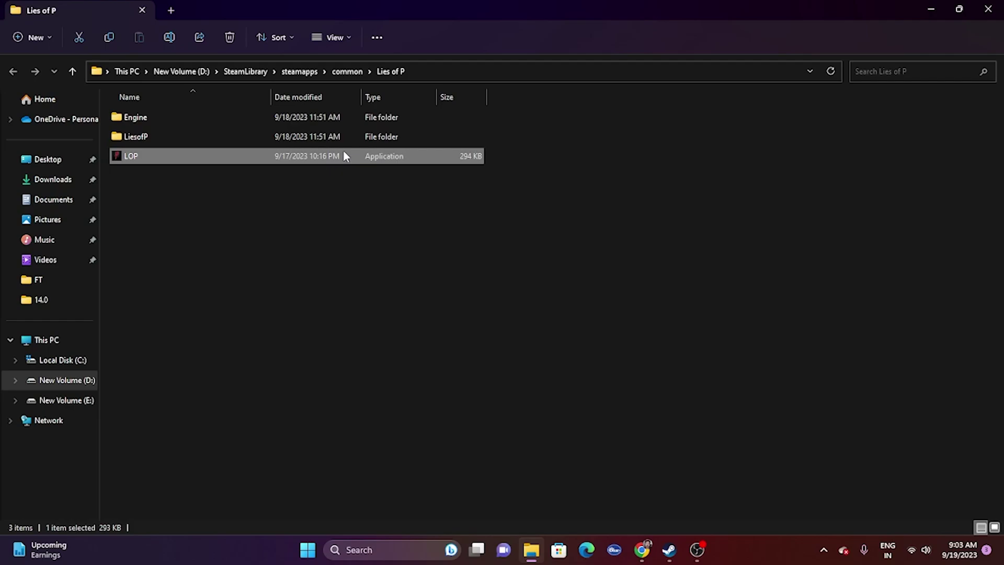
{"action": "left_click", "coordinate": [311, 213]}
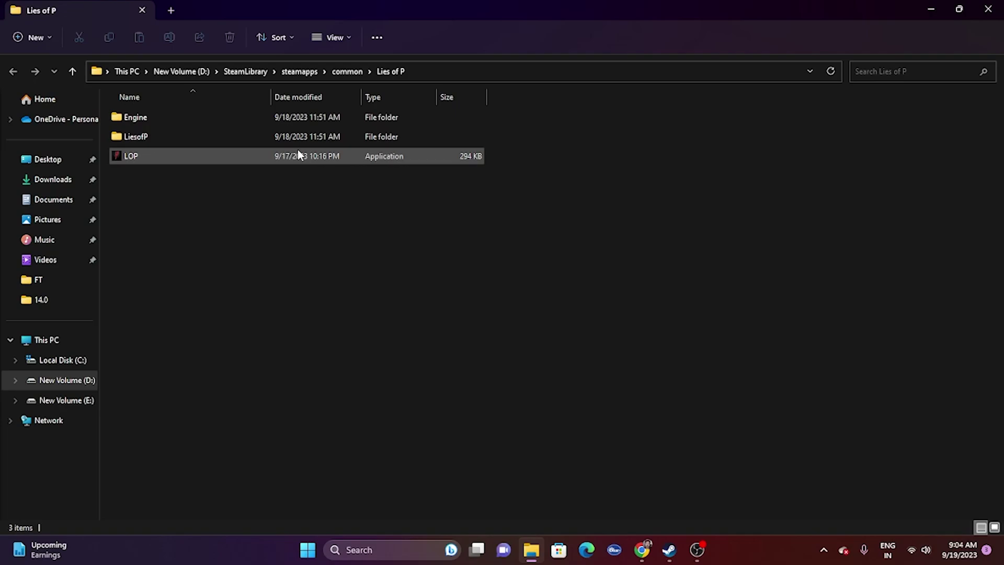
{"action": "left_click", "coordinate": [199, 159]}
- Enable 'Run this program as an administrator' in LOP's Compatibility properties, apply, and close
{"action": "right_click", "coordinate": [199, 158]}
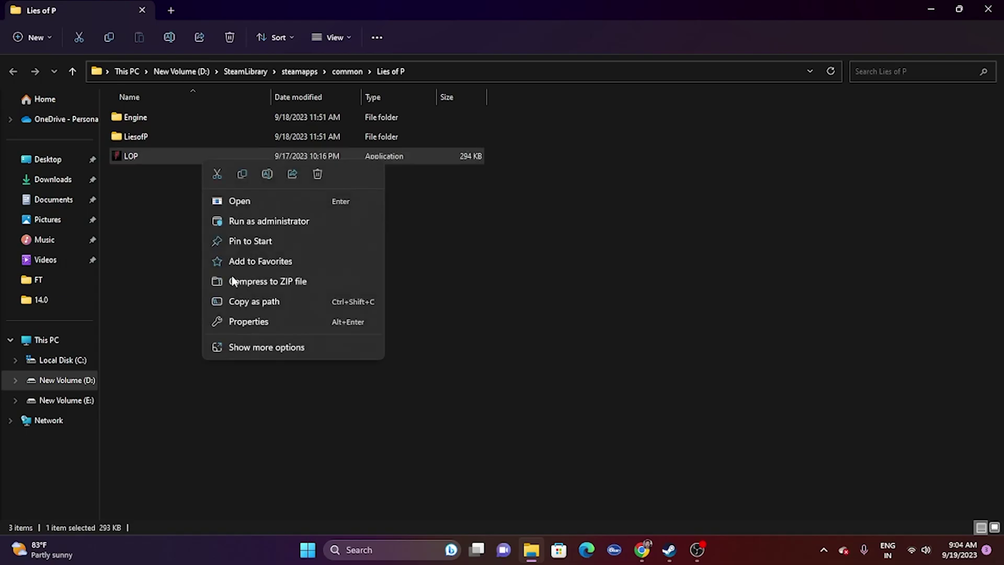
{"action": "left_click", "coordinate": [235, 343]}
{"action": "left_click", "coordinate": [274, 331]}
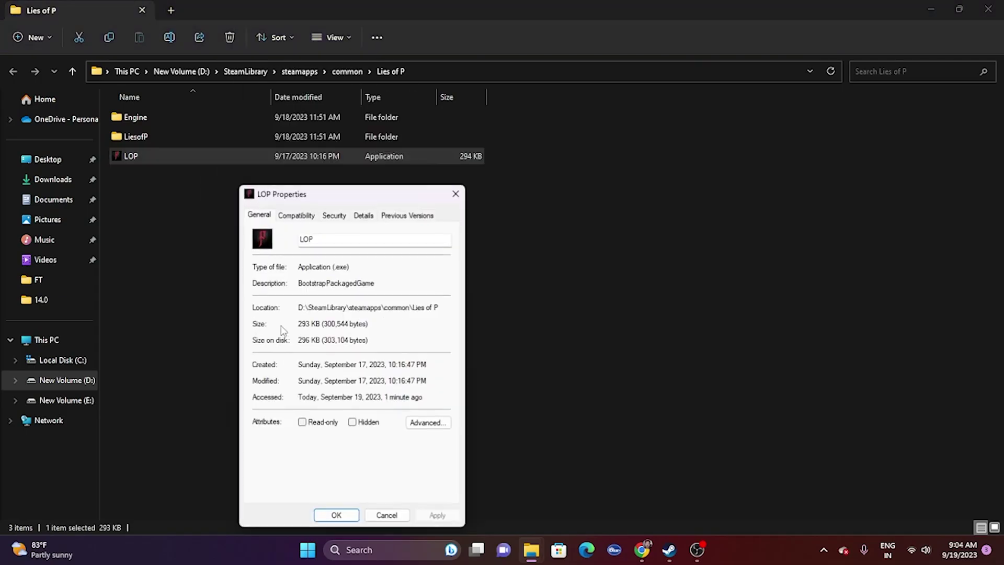
{"action": "left_click", "coordinate": [295, 214]}
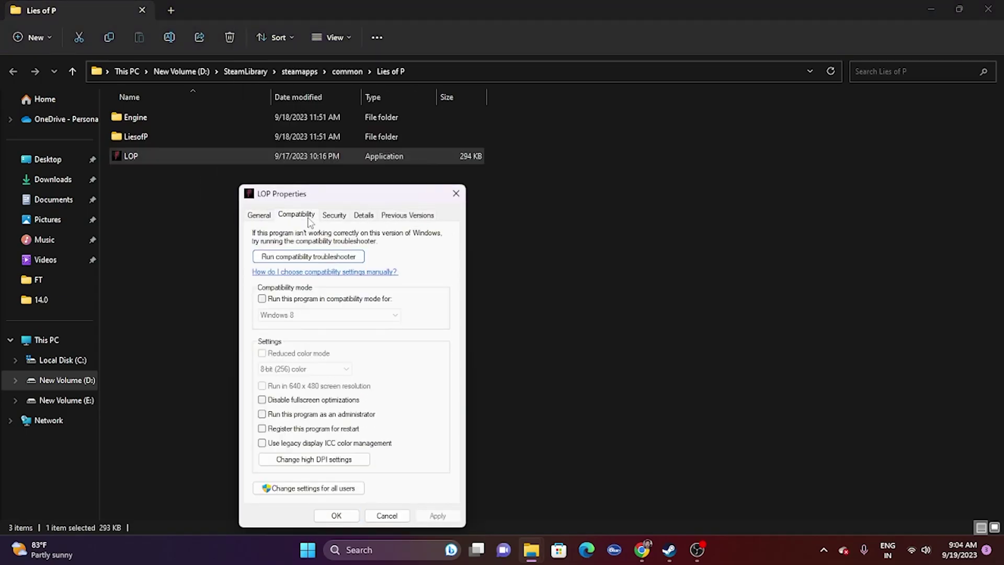
{"action": "left_click", "coordinate": [262, 414]}
{"action": "left_click", "coordinate": [438, 515]}
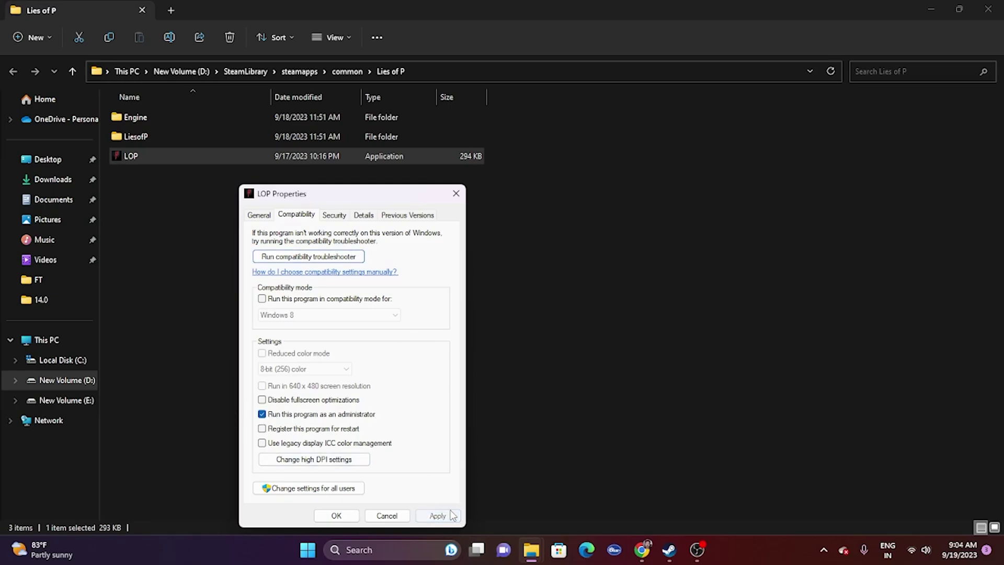
{"action": "left_click", "coordinate": [336, 515]}
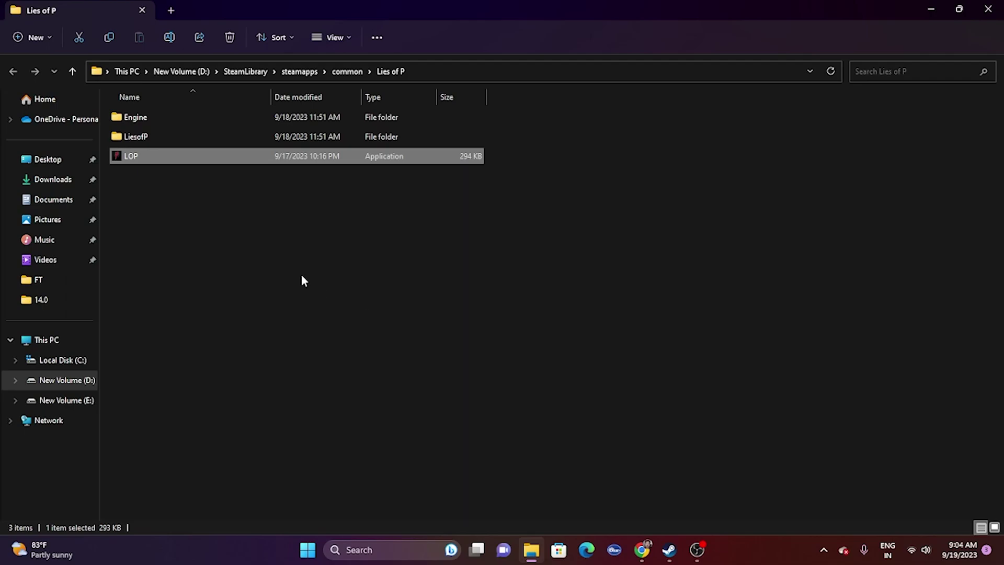
- Set LOP to Windows 8 compatibility mode alongside administrator, then apply and close its properties
{"action": "right_click", "coordinate": [201, 167]}
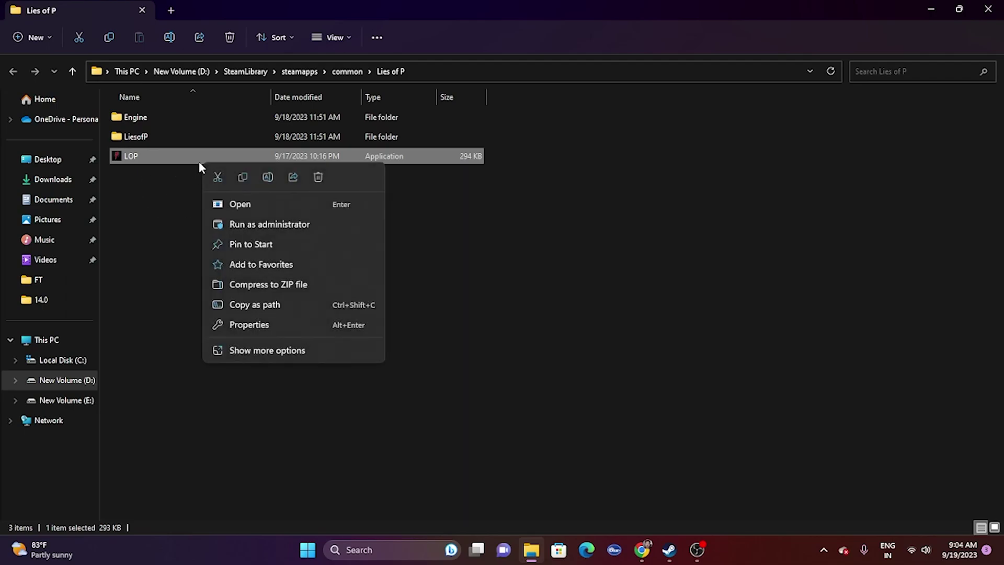
{"action": "left_click", "coordinate": [259, 349]}
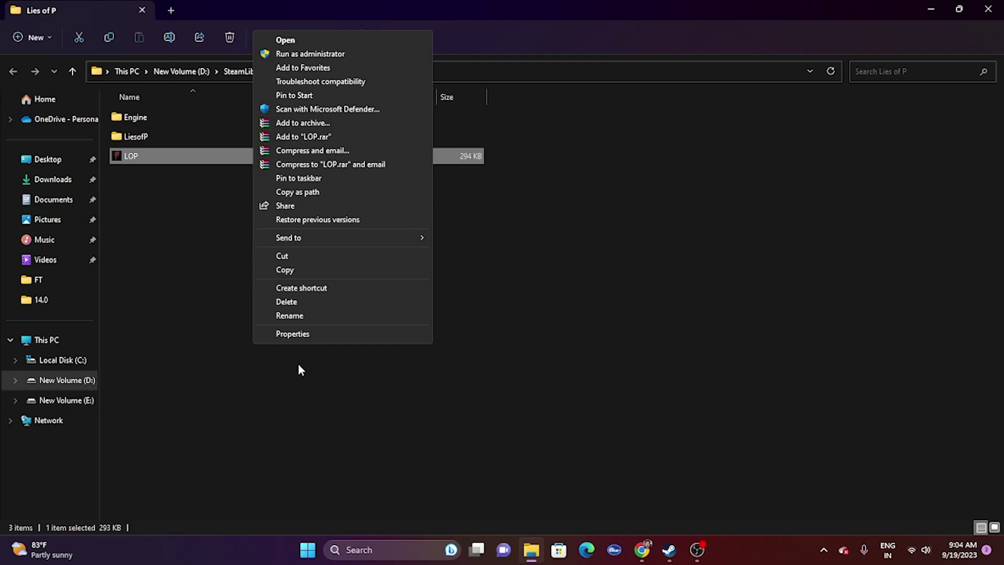
{"action": "left_click", "coordinate": [322, 336]}
{"action": "left_click", "coordinate": [316, 219]}
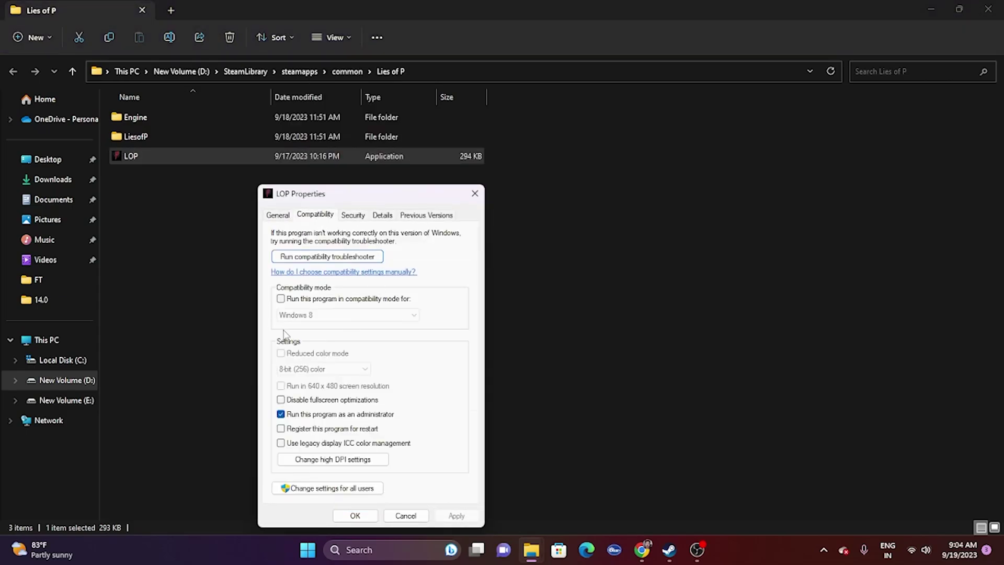
{"action": "left_click", "coordinate": [281, 298]}
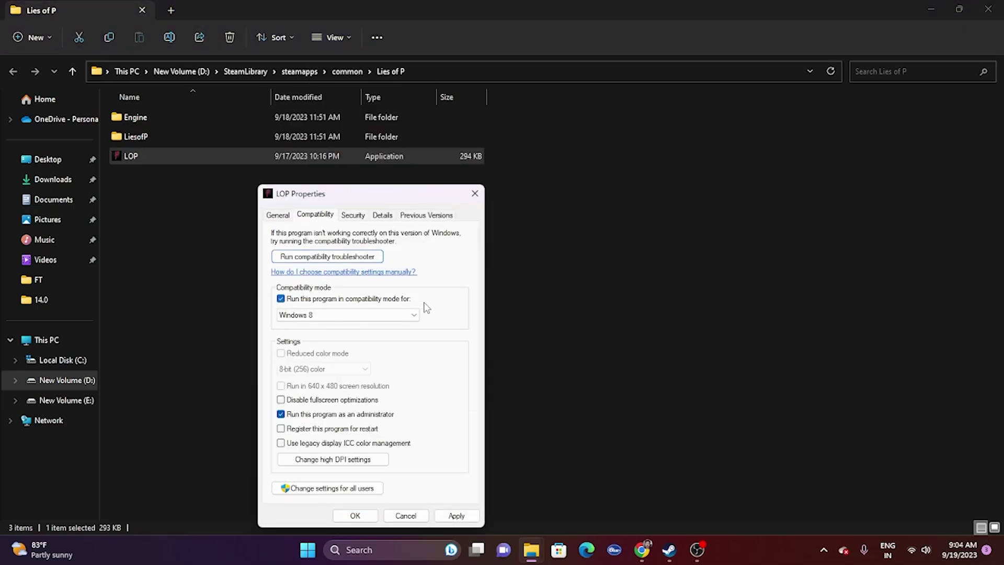
{"action": "left_click", "coordinate": [335, 318]}
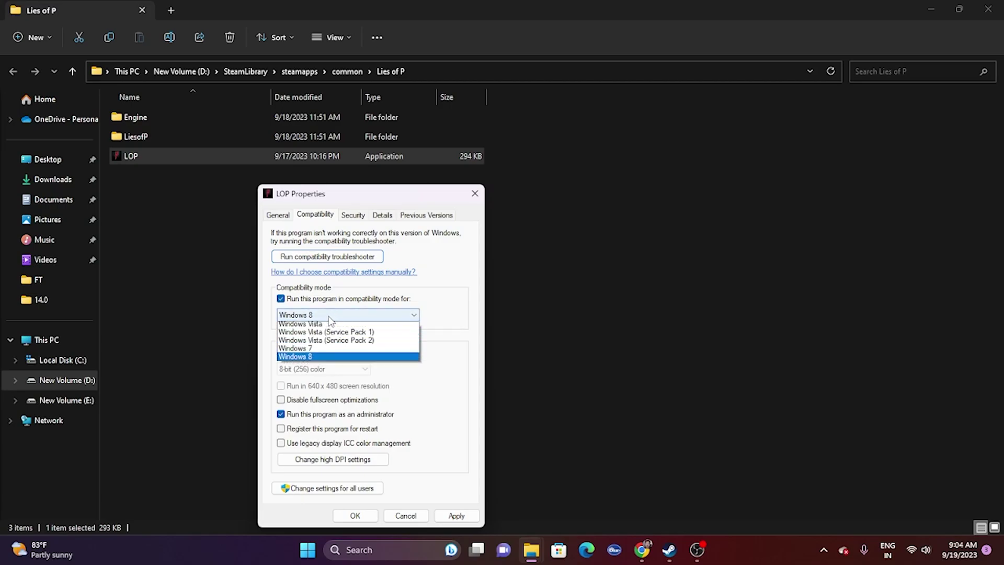
{"action": "left_click", "coordinate": [322, 353]}
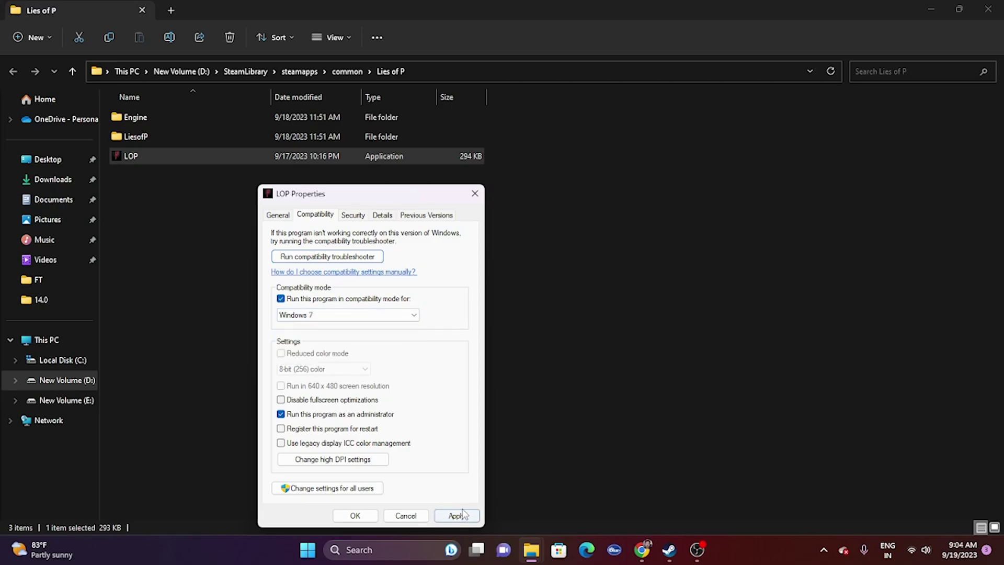
{"action": "left_click", "coordinate": [320, 317]}
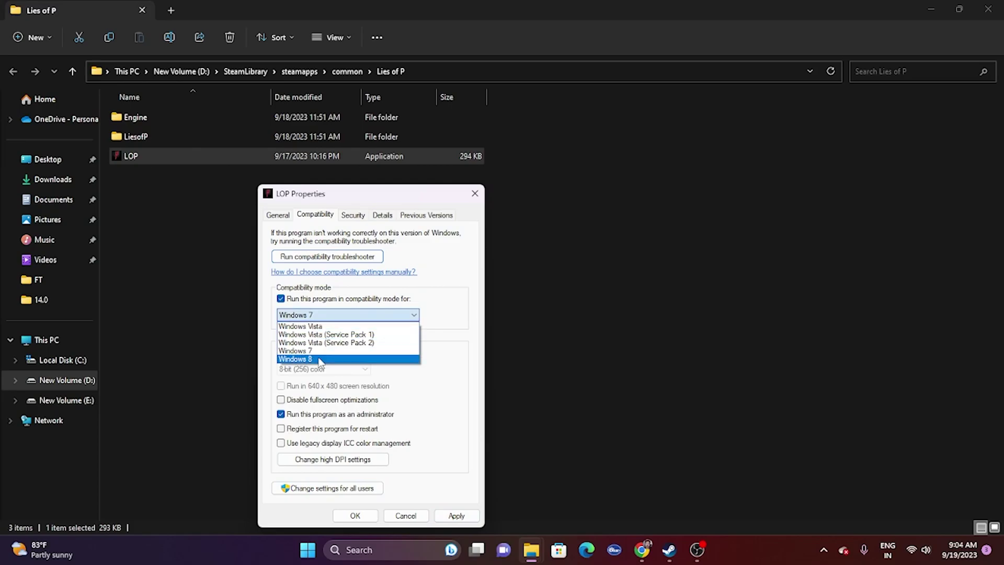
{"action": "left_click", "coordinate": [316, 354]}
{"action": "left_click", "coordinate": [456, 515]}
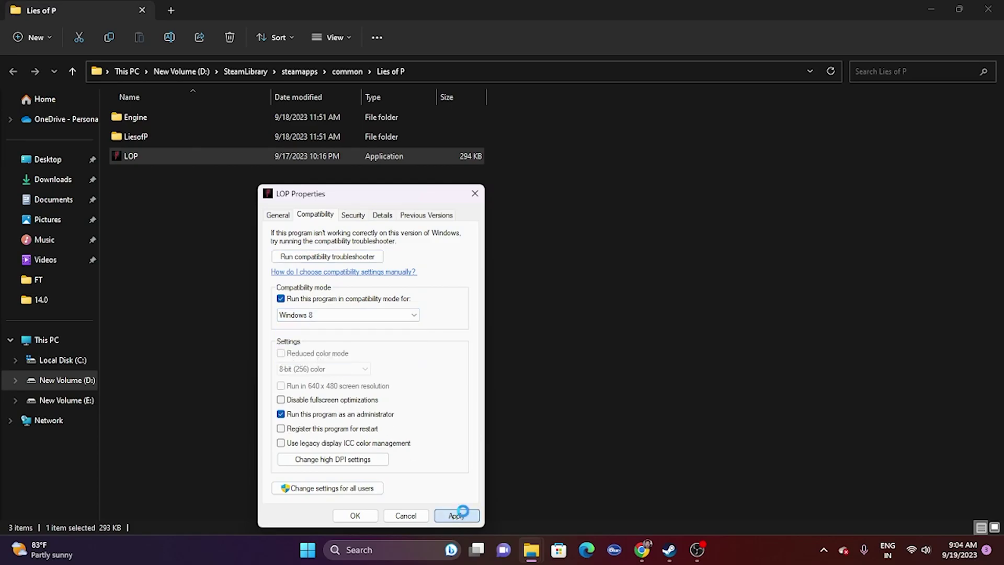
{"action": "left_click", "coordinate": [355, 515]}
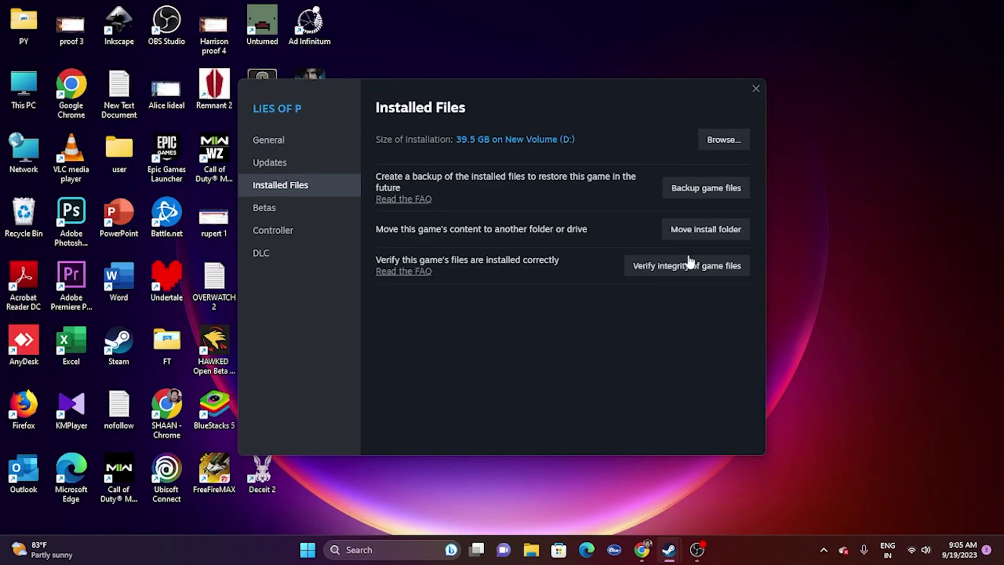
- Close Steam's Lies of P properties and open Date & time in Windows Settings
{"action": "left_click", "coordinate": [755, 89]}
{"action": "left_click", "coordinate": [369, 549]}
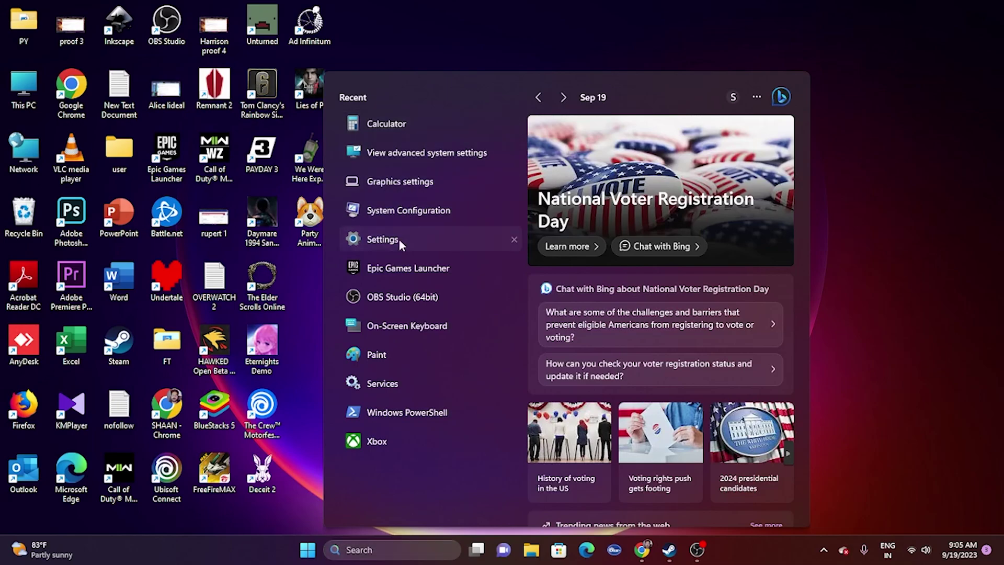
{"action": "left_click", "coordinate": [398, 238]}
{"action": "left_click", "coordinate": [90, 285]}
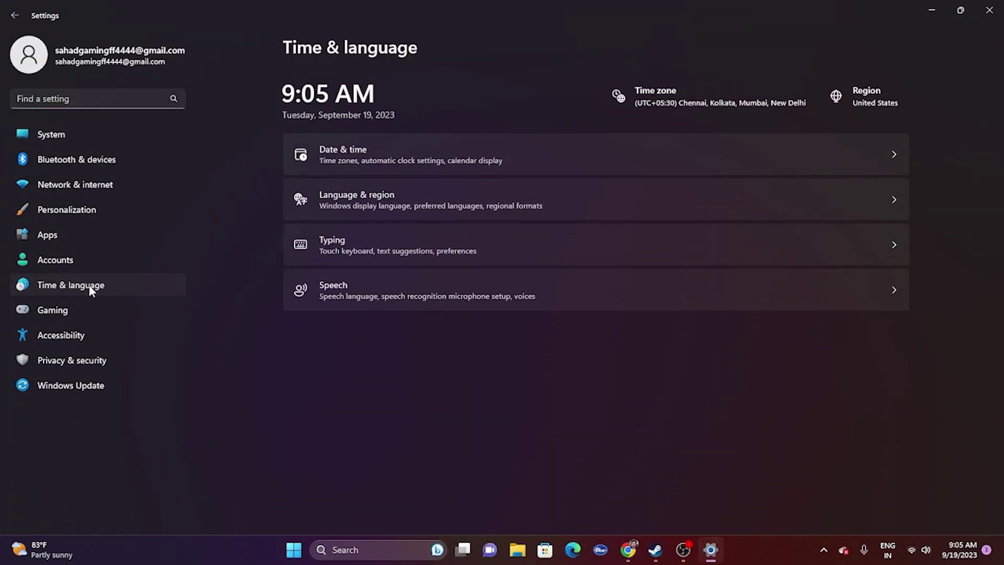
{"action": "left_click", "coordinate": [321, 149]}
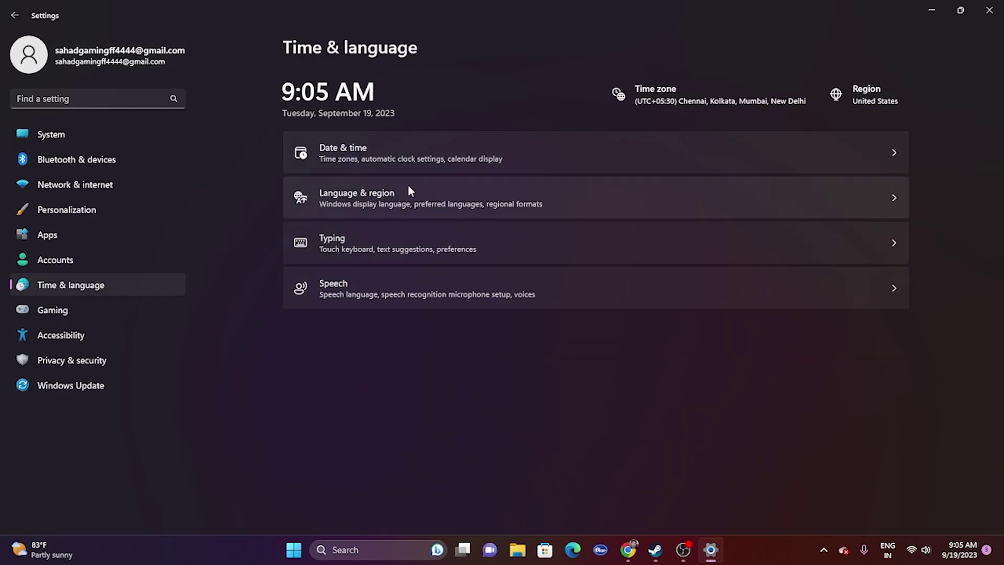
- Check Language & region, keep the country as United States, and close Settings
{"action": "left_click", "coordinate": [410, 192]}
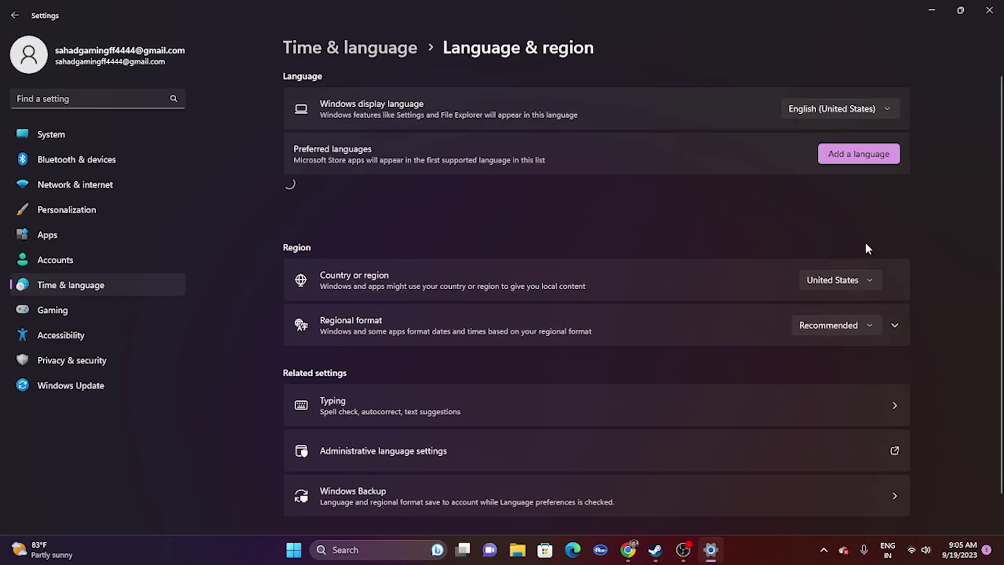
{"action": "left_click", "coordinate": [871, 276]}
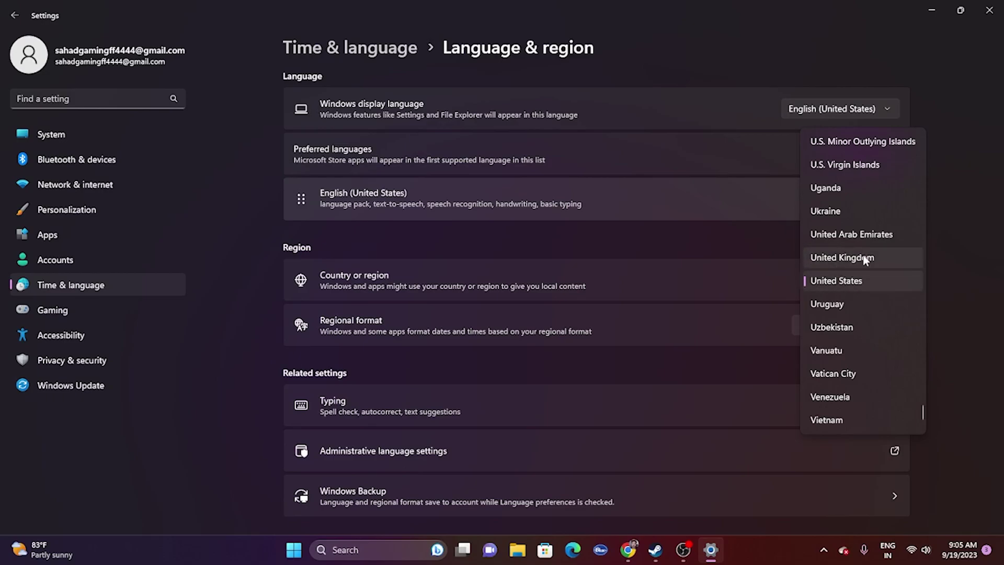
{"action": "left_click", "coordinate": [968, 261]}
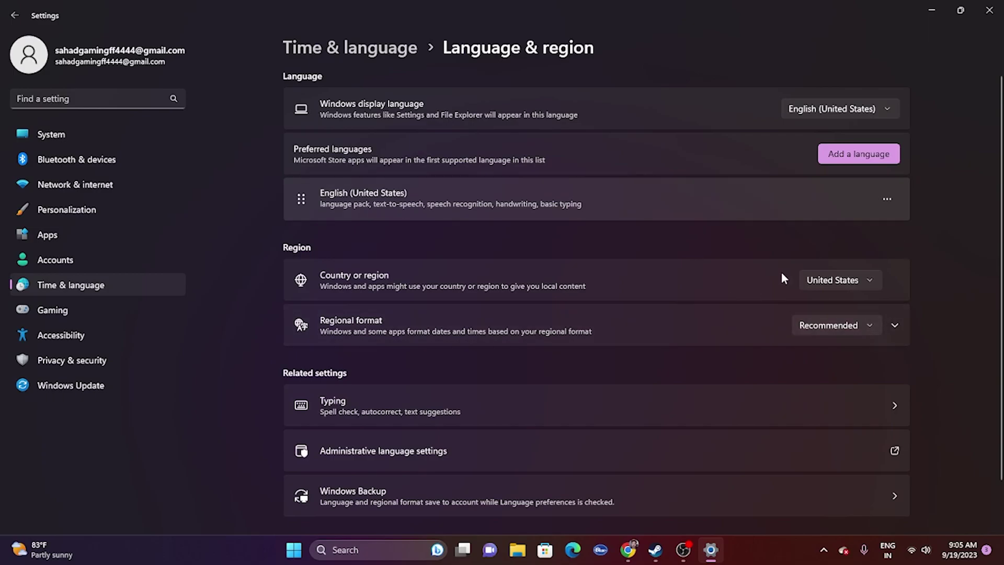
{"action": "left_click", "coordinate": [989, 10]}
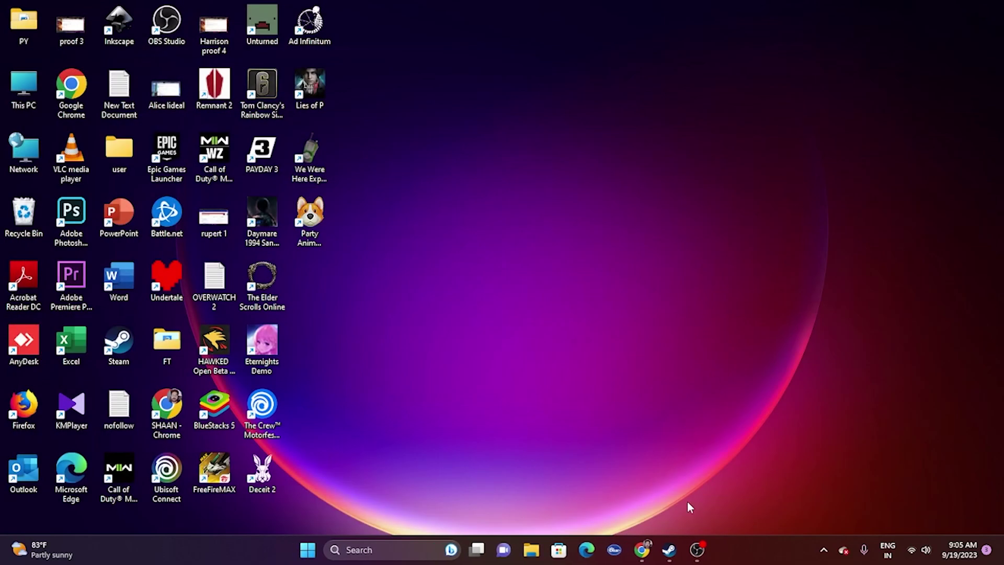
- Bring Steam's Lies of P library page back up from the taskbar
{"action": "left_click", "coordinate": [671, 550]}
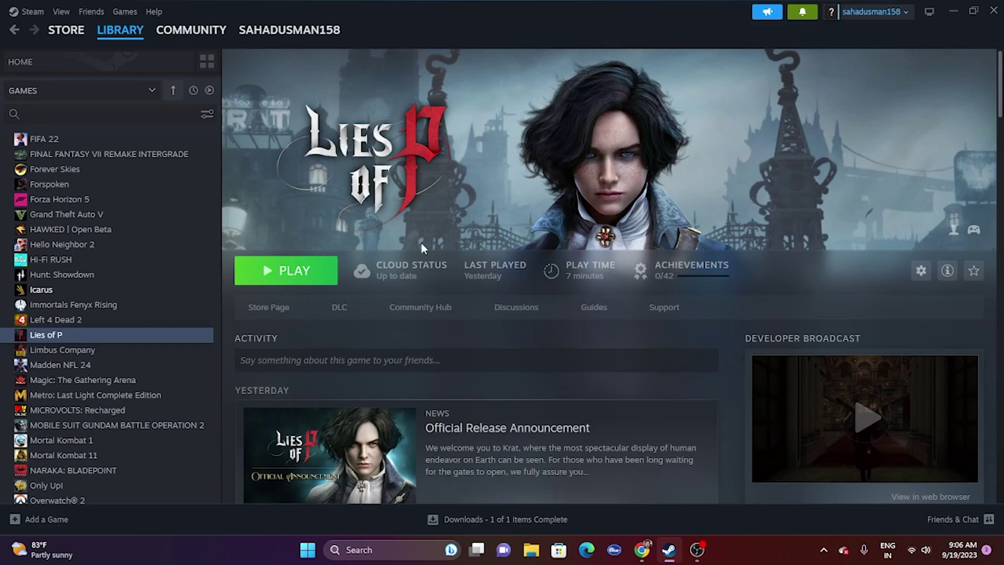
{"action": "left_click", "coordinate": [537, 555]}
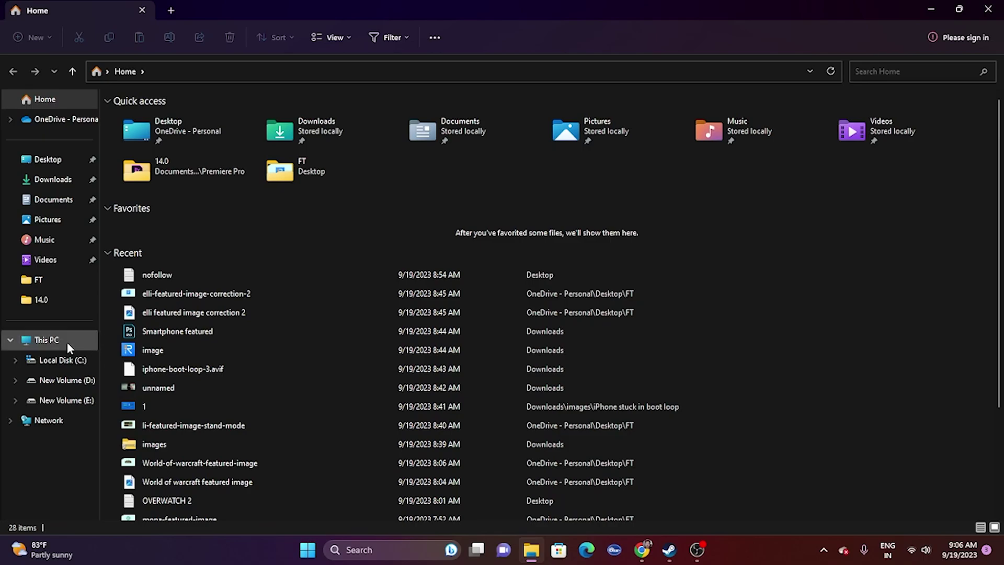
{"action": "left_click", "coordinate": [67, 340]}
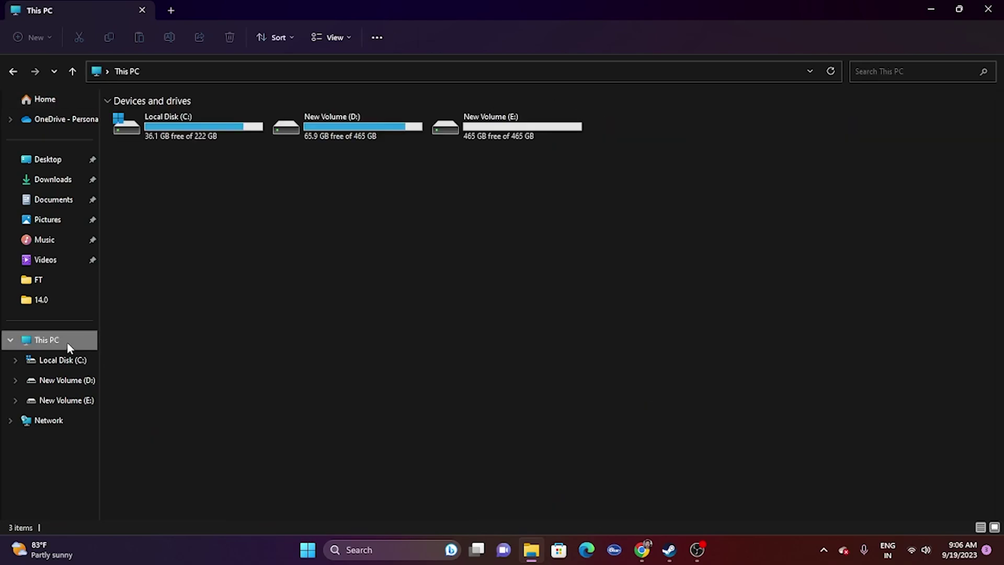
{"action": "left_click", "coordinate": [60, 198]}
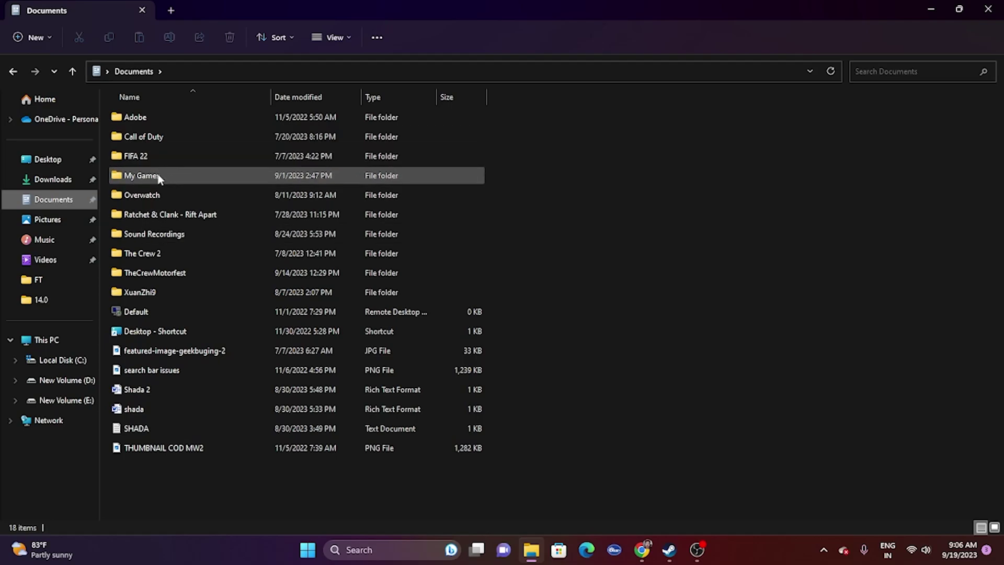
{"action": "double_click", "coordinate": [171, 176]}
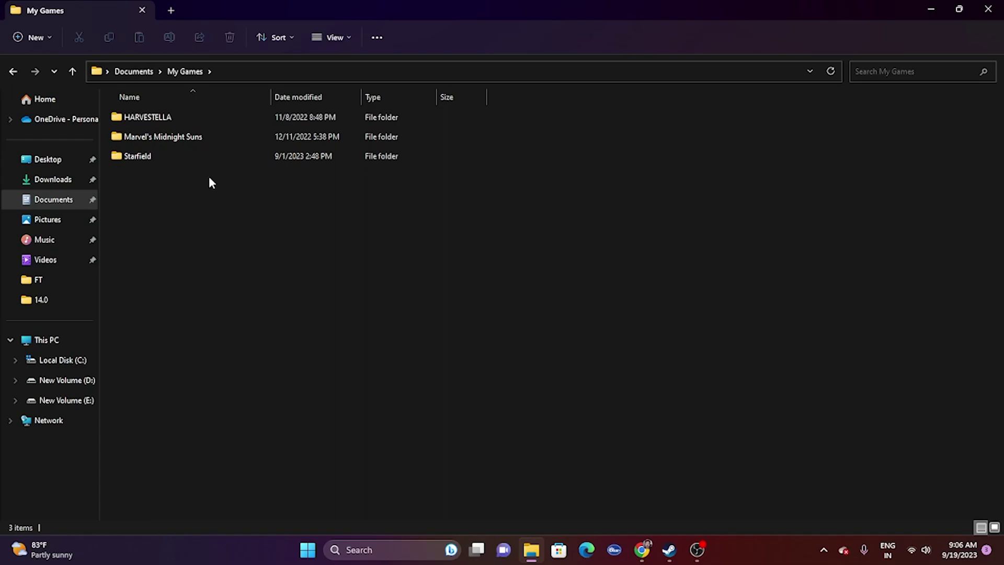
{"action": "left_click", "coordinate": [987, 9]}
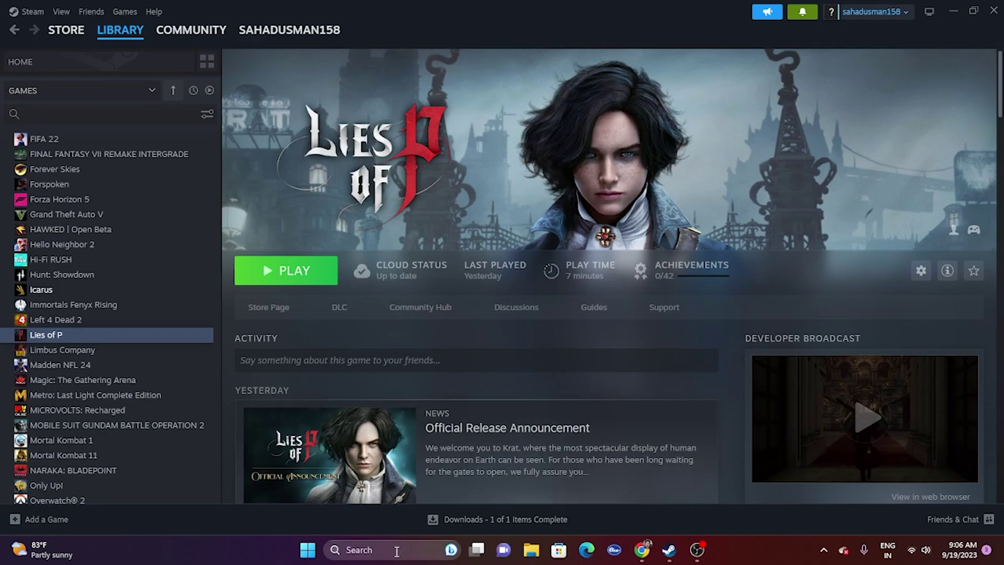
- Search 'con' to launch Control Panel and go to System and Security
{"action": "key", "text": "super+s"}
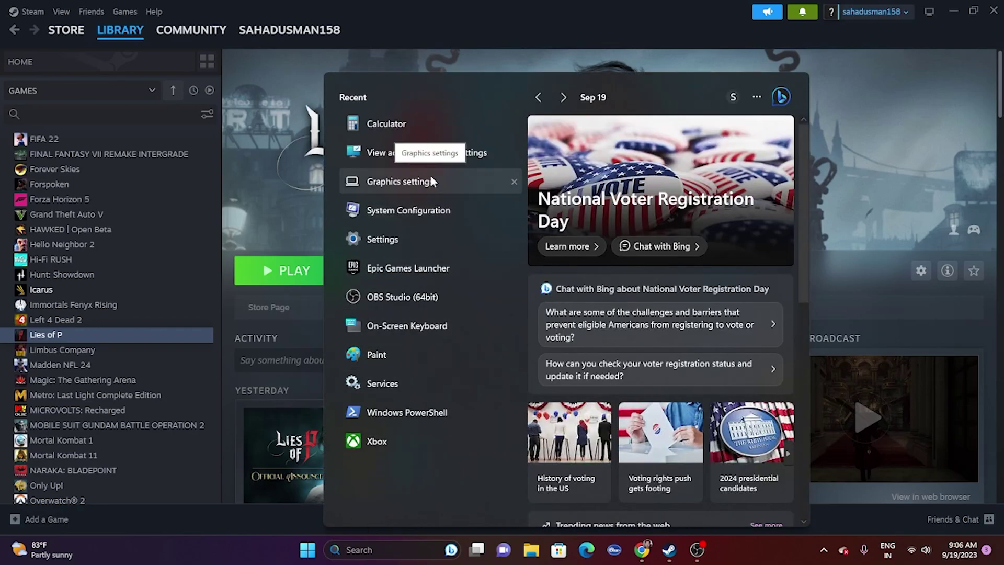
{"action": "type", "text": "contr"}
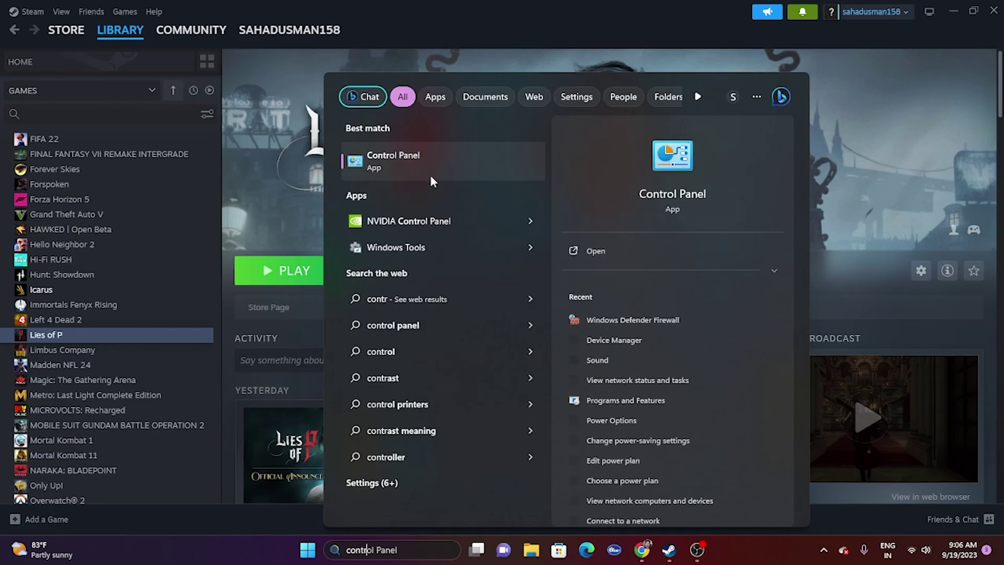
{"action": "left_click", "coordinate": [430, 175]}
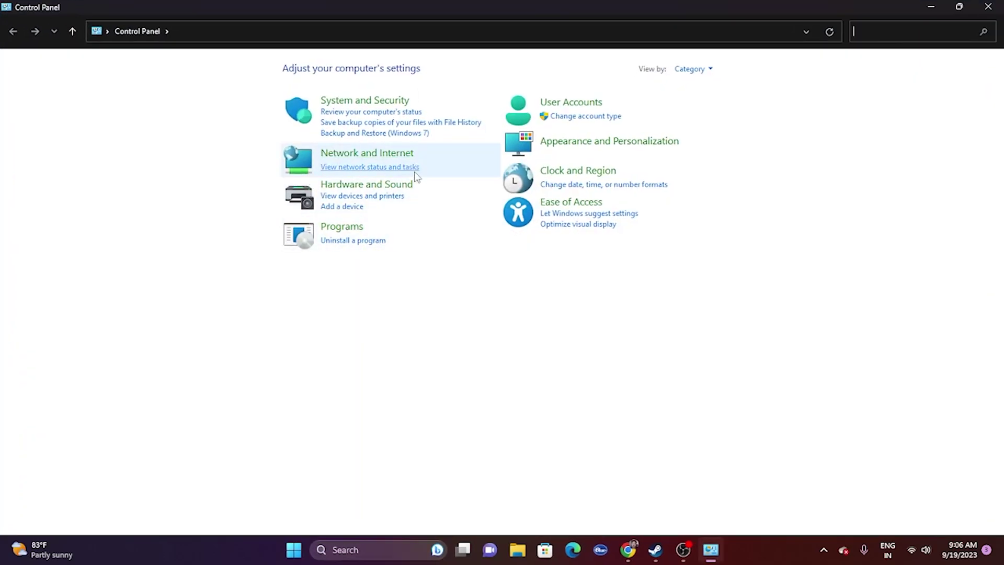
{"action": "left_click", "coordinate": [372, 101]}
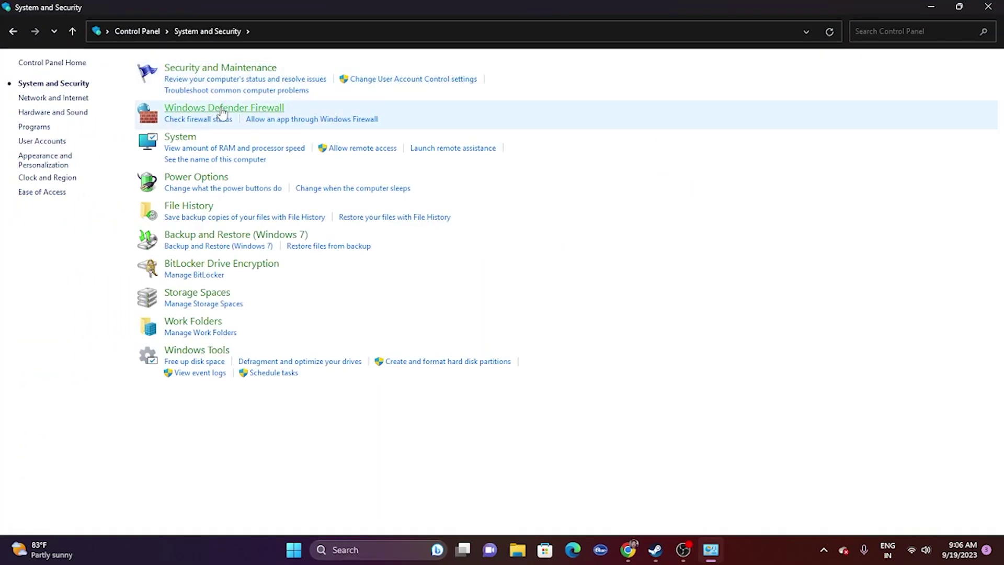
- Open Windows Defender Firewall's allowed apps list and scroll down to Lies of P
{"action": "left_click", "coordinate": [222, 110]}
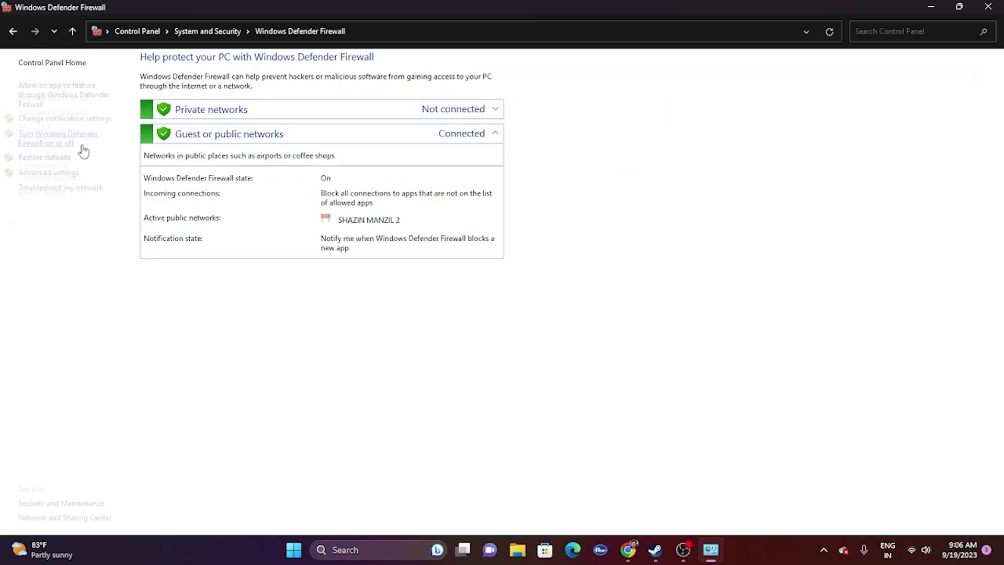
{"action": "left_click", "coordinate": [53, 100]}
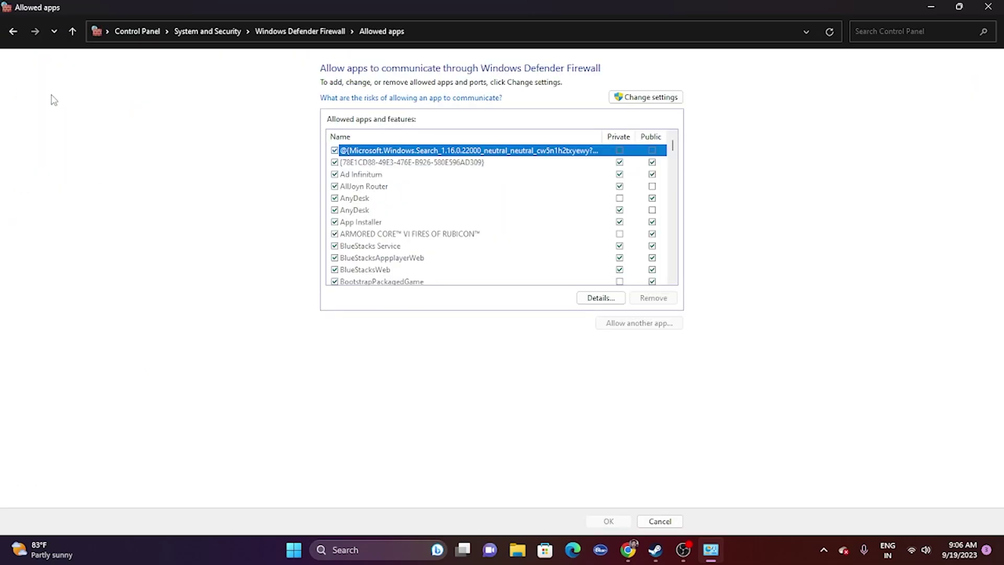
{"action": "scroll", "coordinate": [414, 178], "scroll_direction": "down", "scroll_amount": 10}
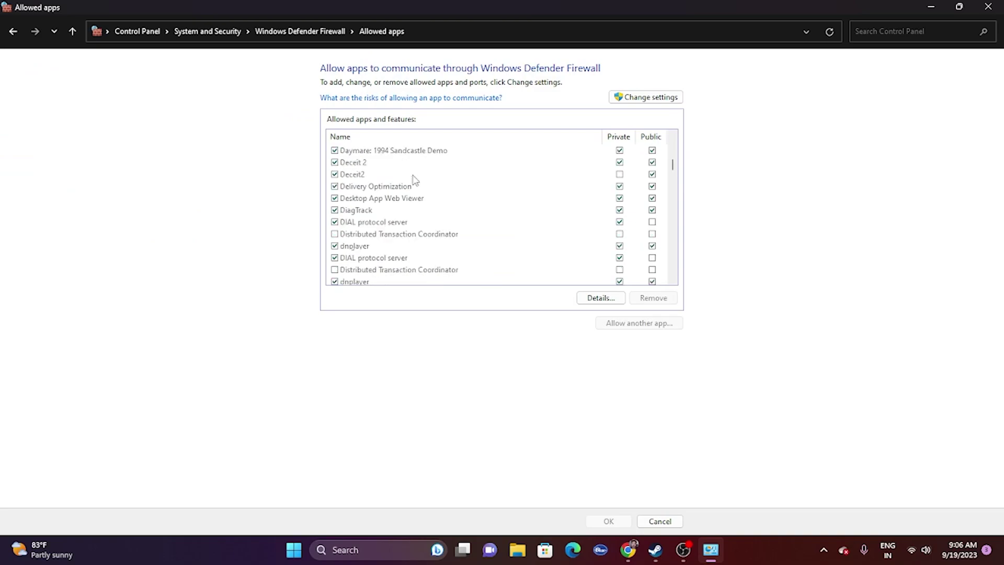
{"action": "scroll", "coordinate": [414, 179], "scroll_direction": "down", "scroll_amount": 6}
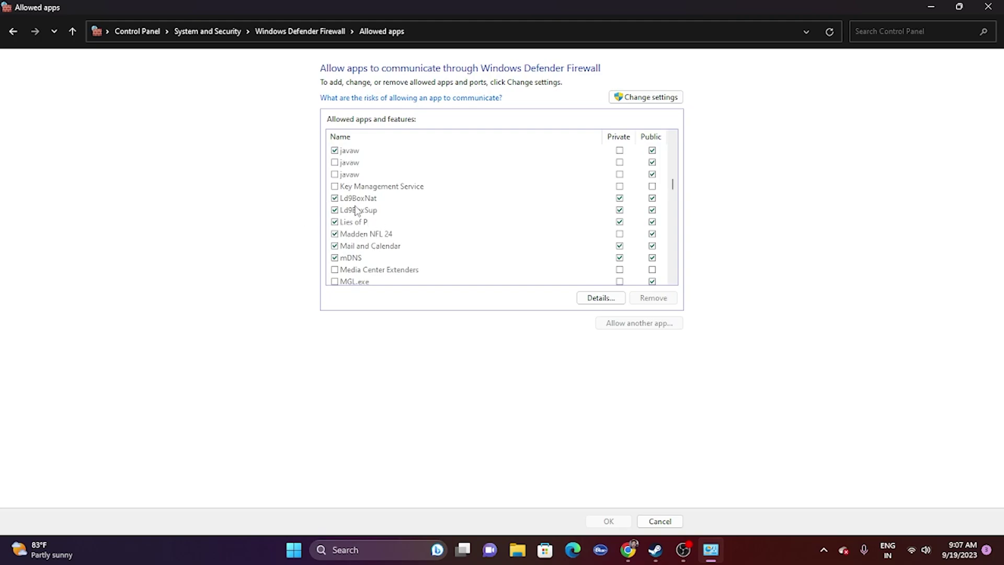
- Unlock the allowed apps list and browse for another app in D:\SteamLibrary\steamapps\common\Lies of P
{"action": "left_click", "coordinate": [638, 99]}
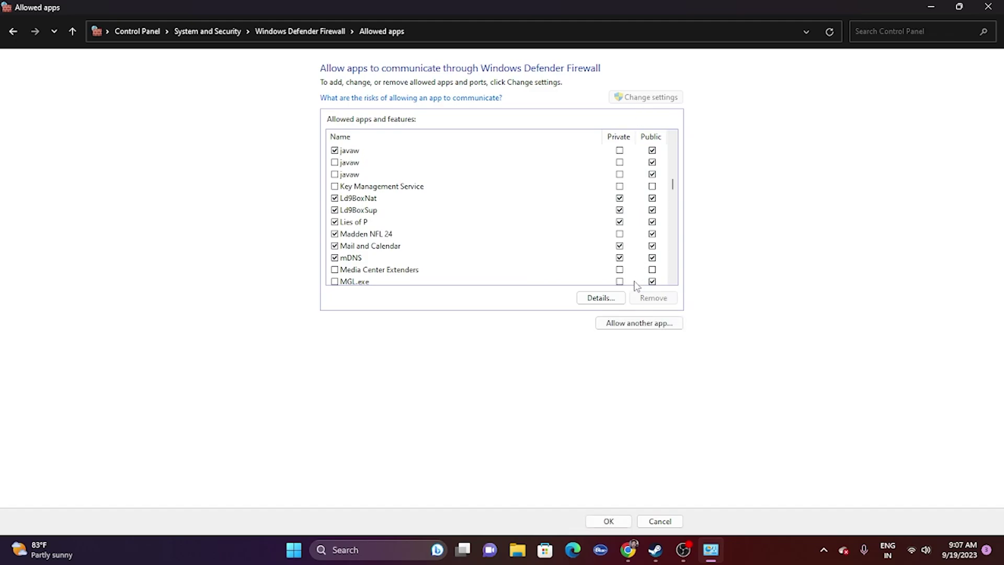
{"action": "left_click", "coordinate": [627, 324]}
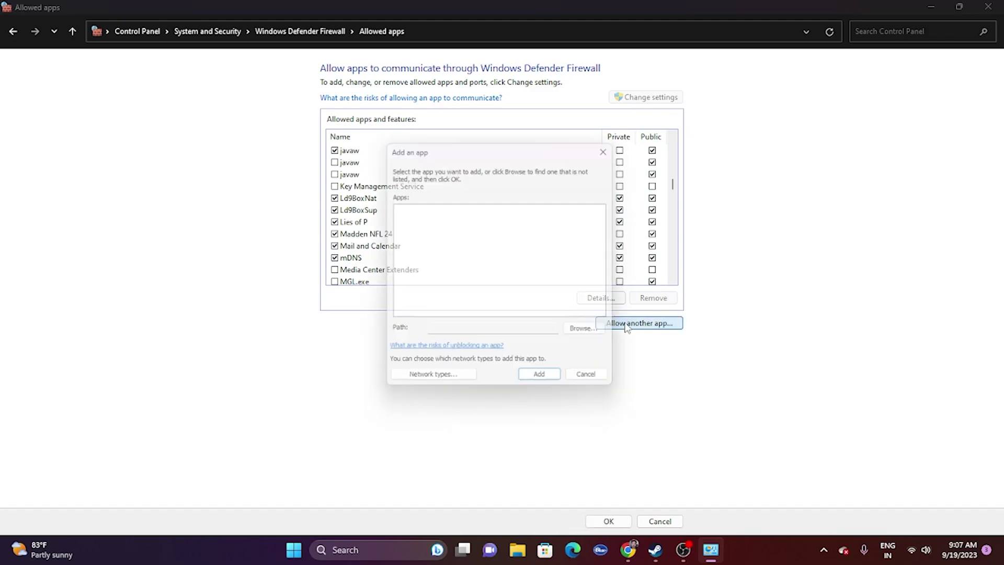
{"action": "left_click", "coordinate": [581, 340]}
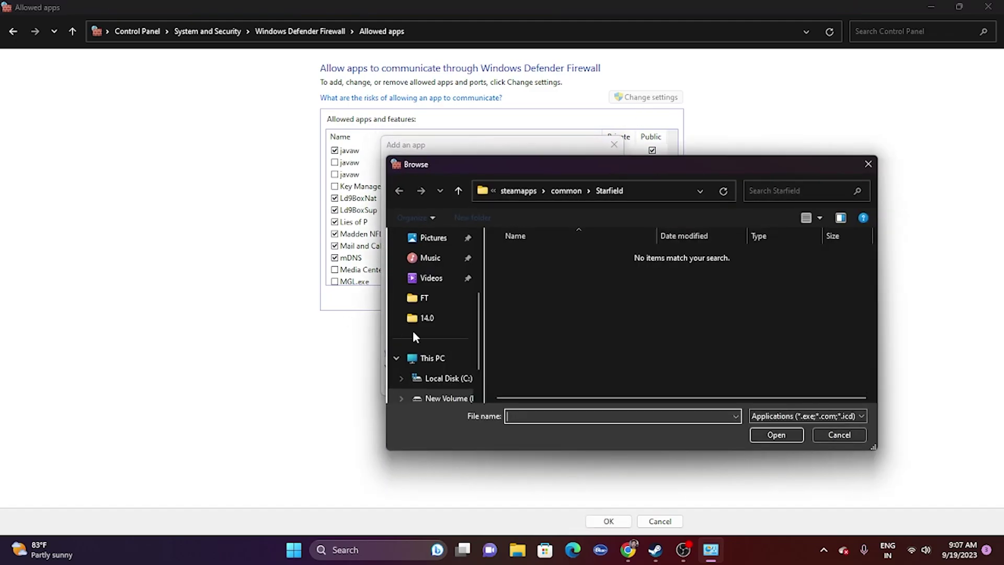
{"action": "left_click", "coordinate": [431, 358]}
{"action": "double_click", "coordinate": [724, 264]}
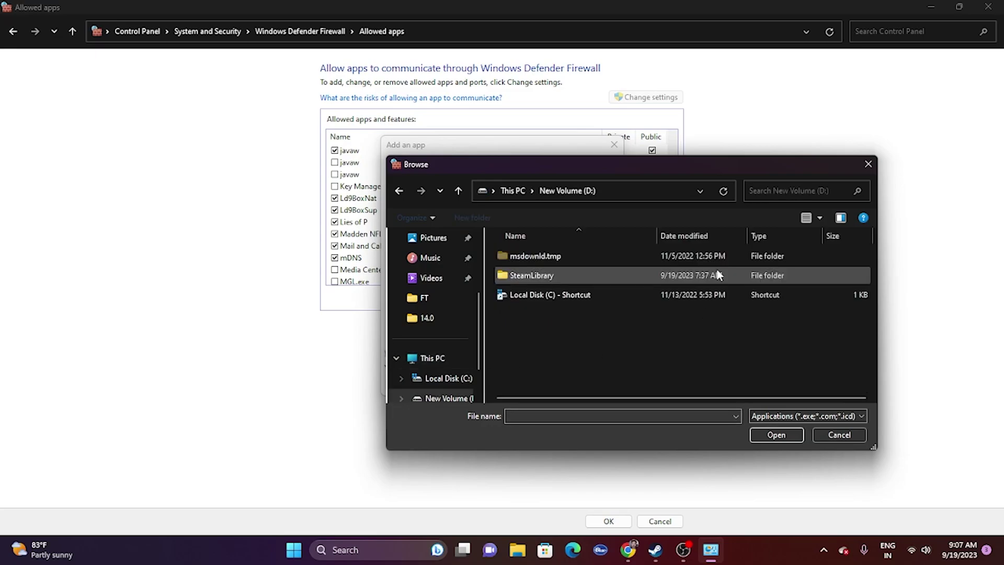
{"action": "double_click", "coordinate": [552, 280]}
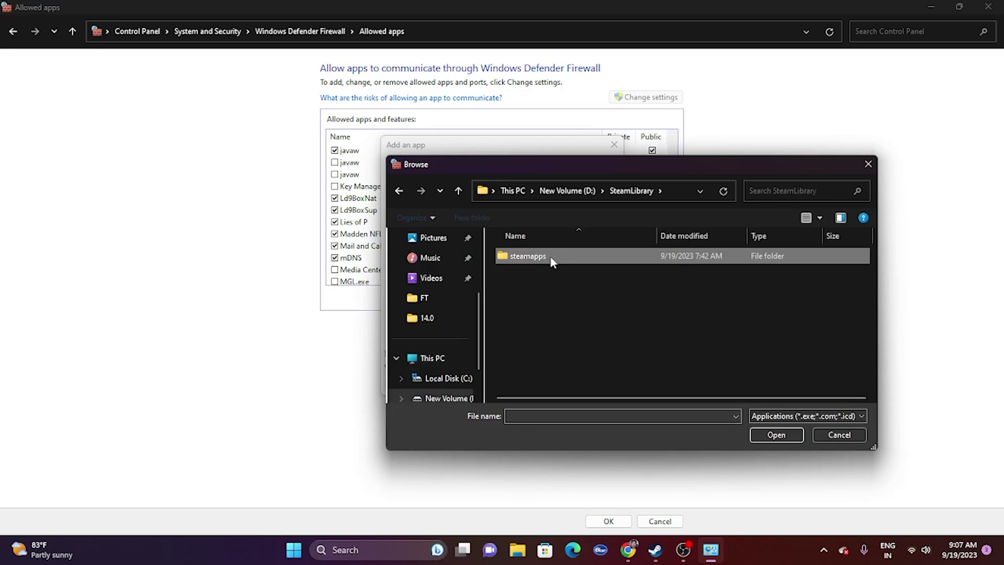
{"action": "double_click", "coordinate": [550, 256]}
{"action": "double_click", "coordinate": [539, 258]}
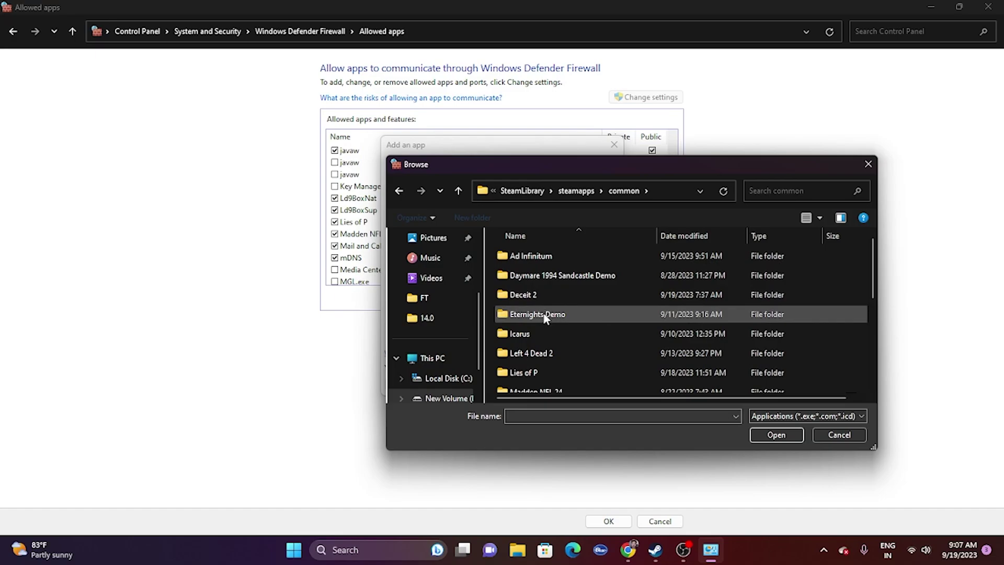
{"action": "scroll", "coordinate": [541, 326], "scroll_direction": "down", "scroll_amount": 1}
{"action": "double_click", "coordinate": [523, 324]}
- Add the LOP file, dismiss the already-in-exceptions error, and close the add-app window
{"action": "left_click", "coordinate": [538, 294]}
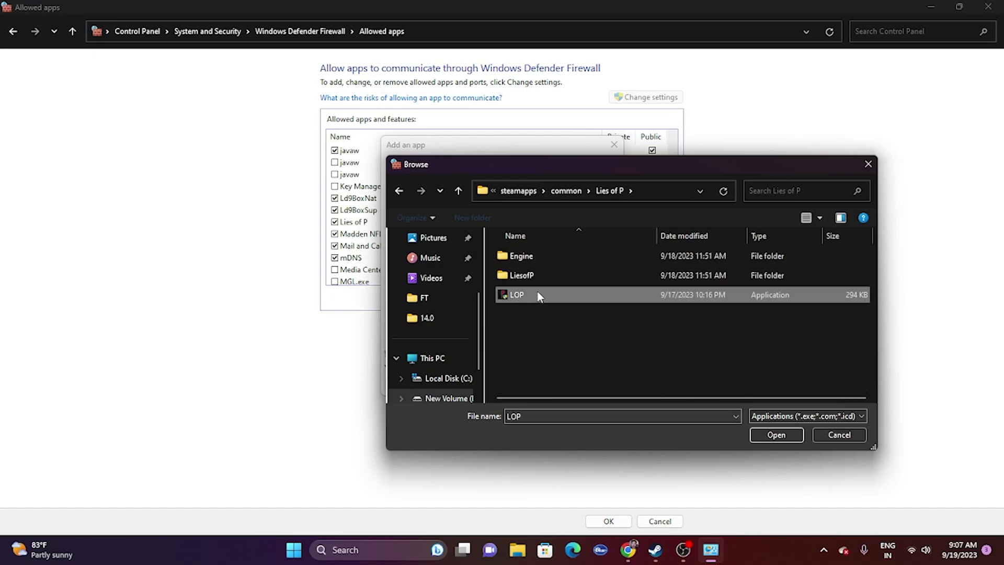
{"action": "left_click", "coordinate": [793, 435]}
{"action": "left_click", "coordinate": [549, 385]}
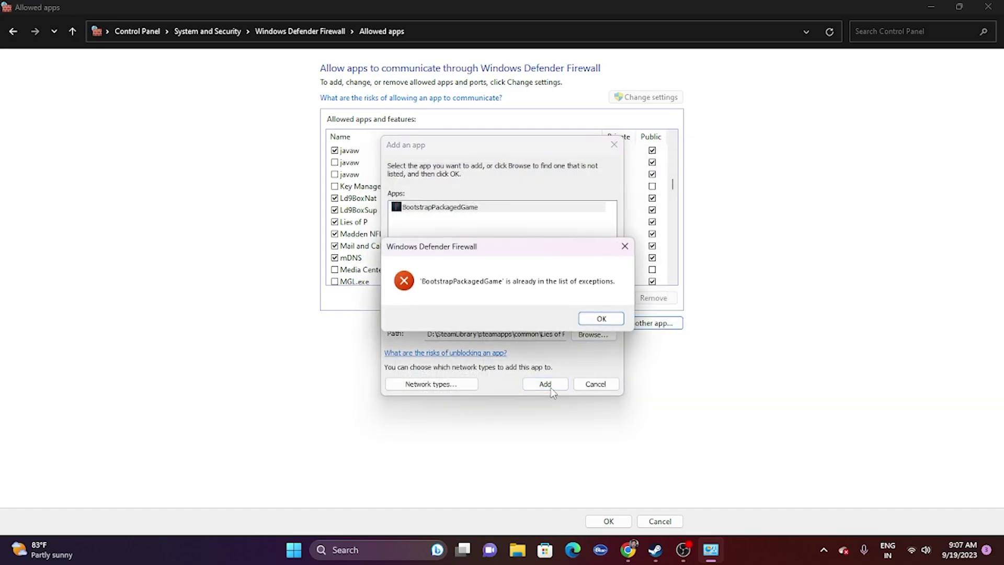
{"action": "left_click", "coordinate": [607, 318]}
{"action": "left_click", "coordinate": [614, 145]}
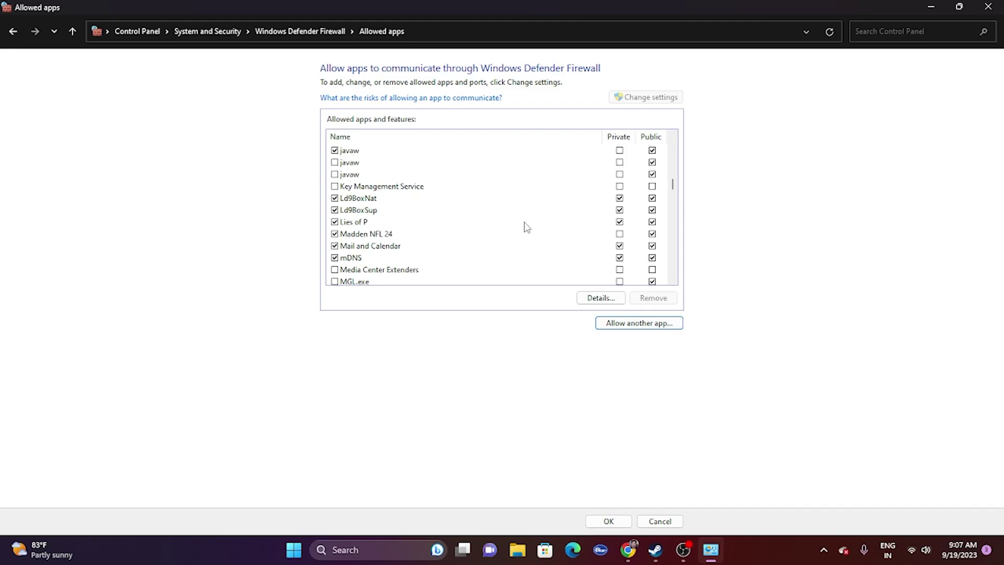
- Close the Allowed apps Control Panel window to return to Steam's Lies of P page
{"action": "left_click", "coordinate": [987, 7]}
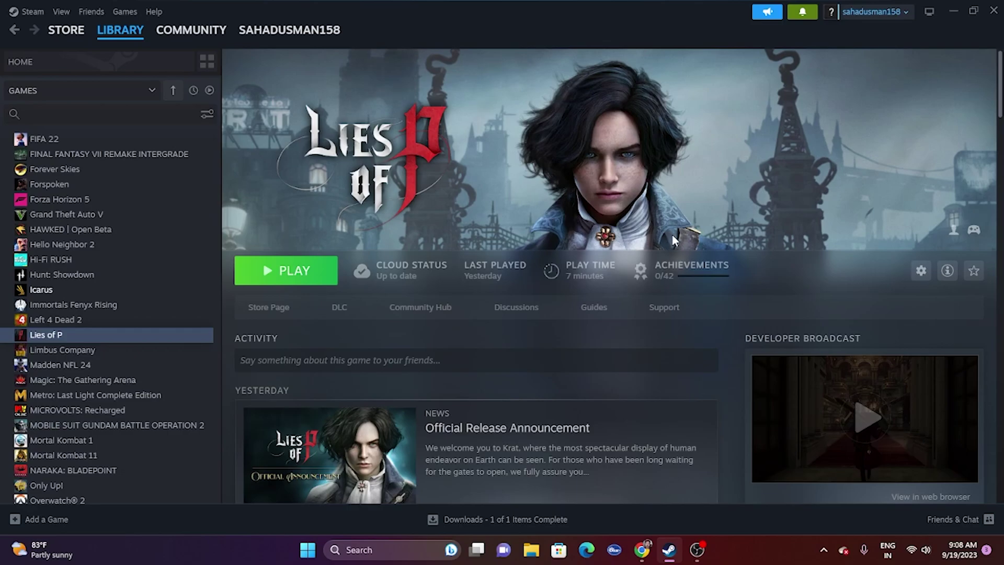
- Disable all non-Microsoft services in msconfig, apply, and exit without restarting
{"action": "left_click", "coordinate": [370, 557]}
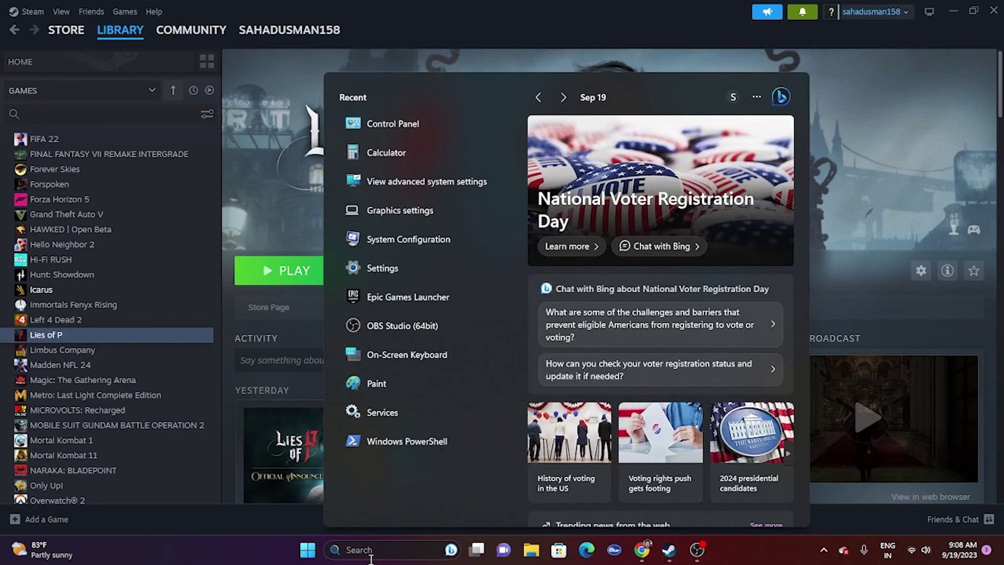
{"action": "left_click", "coordinate": [406, 242]}
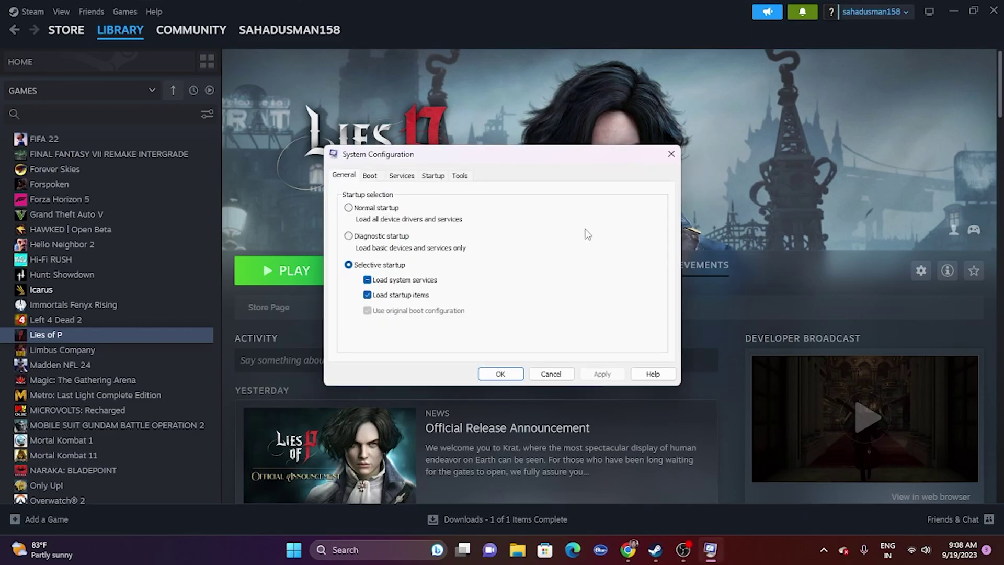
{"action": "left_click", "coordinate": [404, 175]}
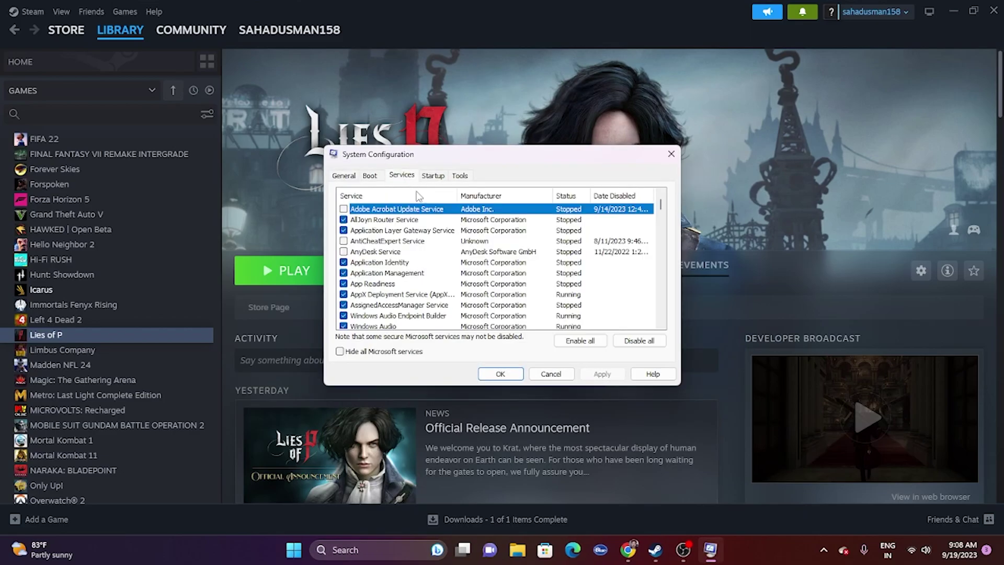
{"action": "left_click", "coordinate": [628, 341]}
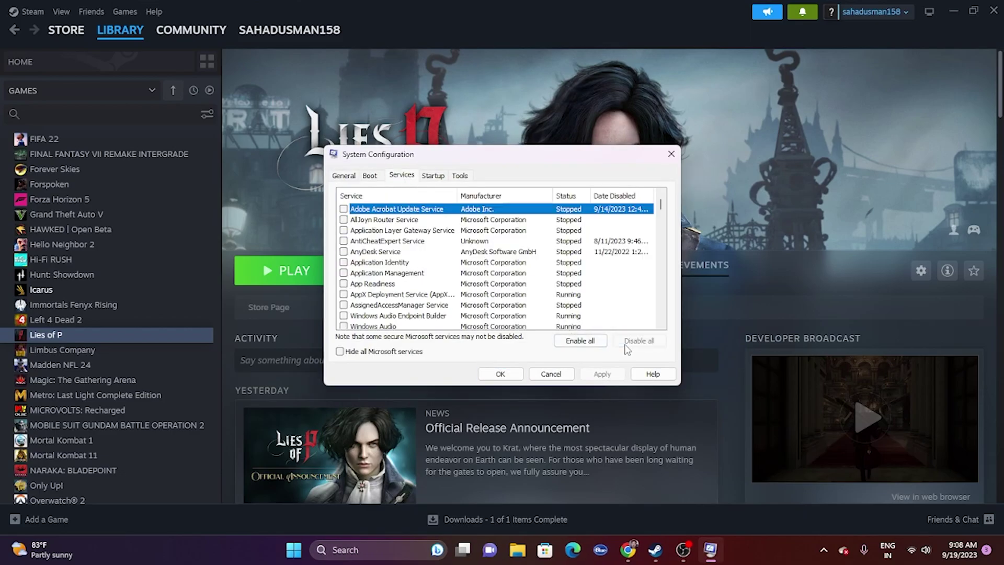
{"action": "left_click", "coordinate": [364, 354]}
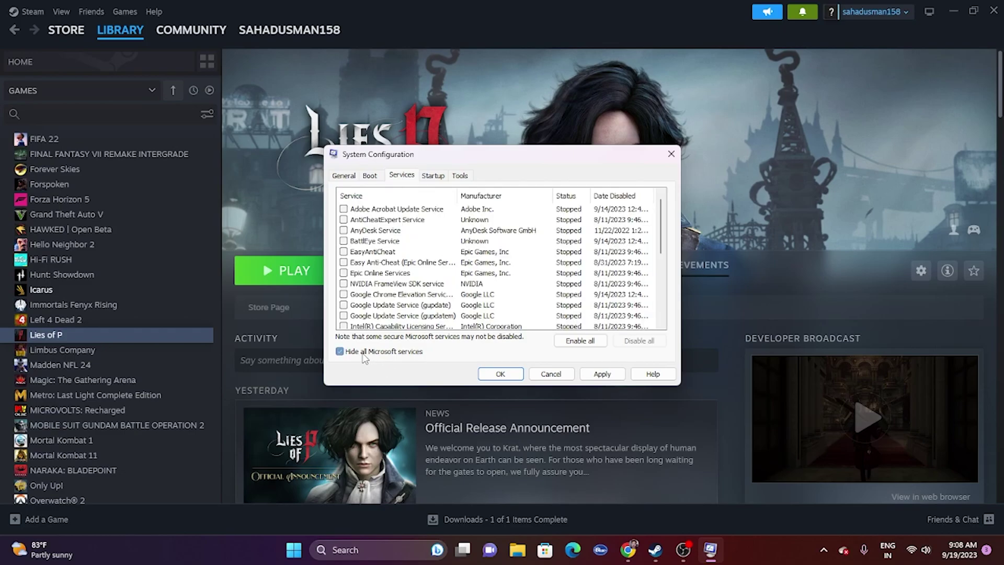
{"action": "left_click", "coordinate": [603, 377]}
{"action": "left_click", "coordinate": [513, 376]}
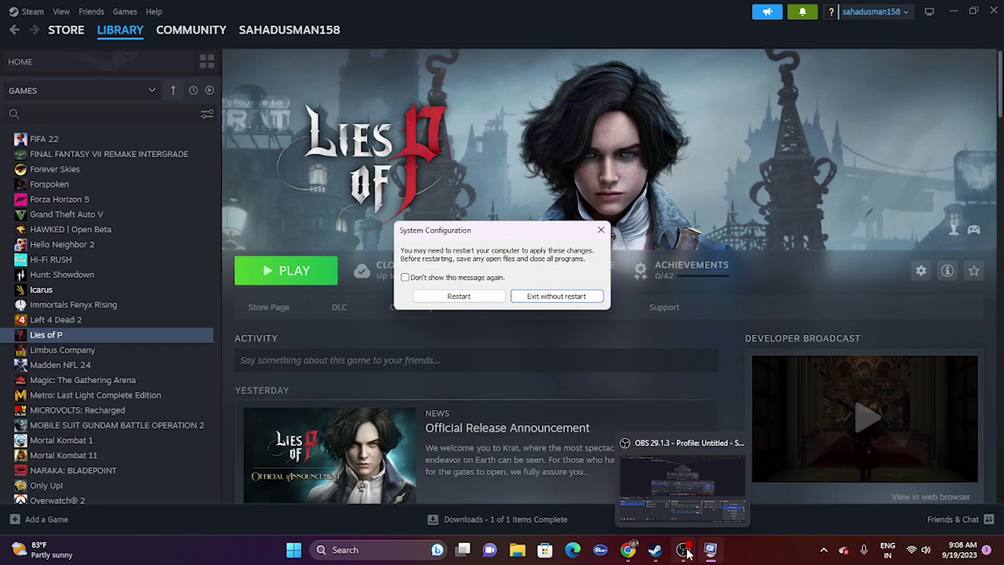
{"action": "left_click", "coordinate": [543, 297]}
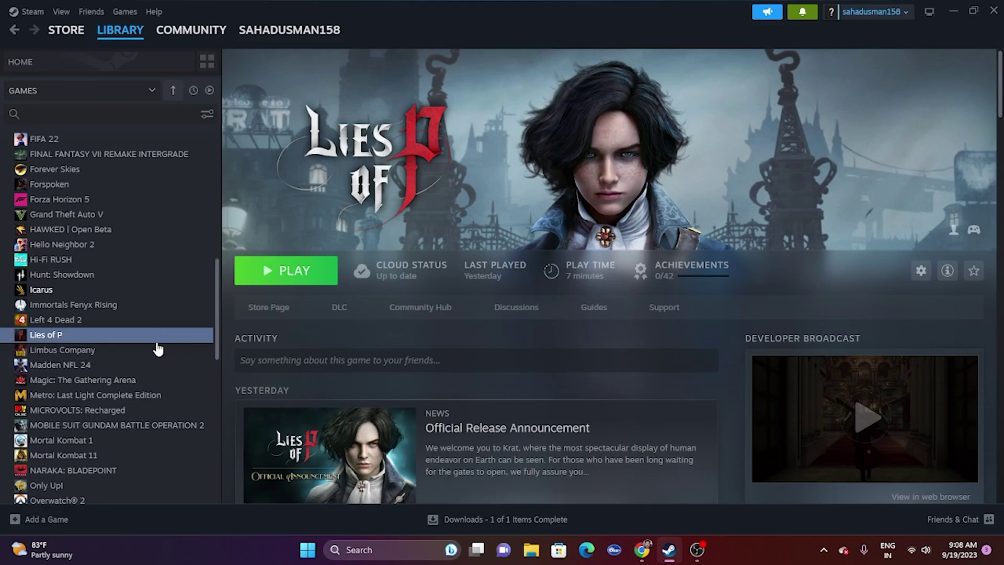
- Enter -dx12 as the Lies of P launch option and close its properties window
{"action": "right_click", "coordinate": [130, 341]}
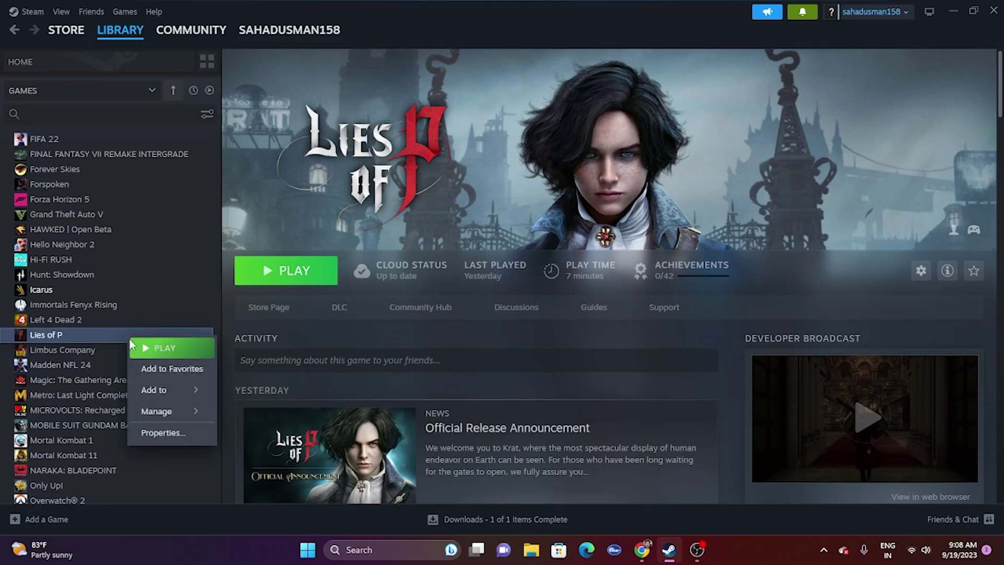
{"action": "left_click", "coordinate": [147, 433]}
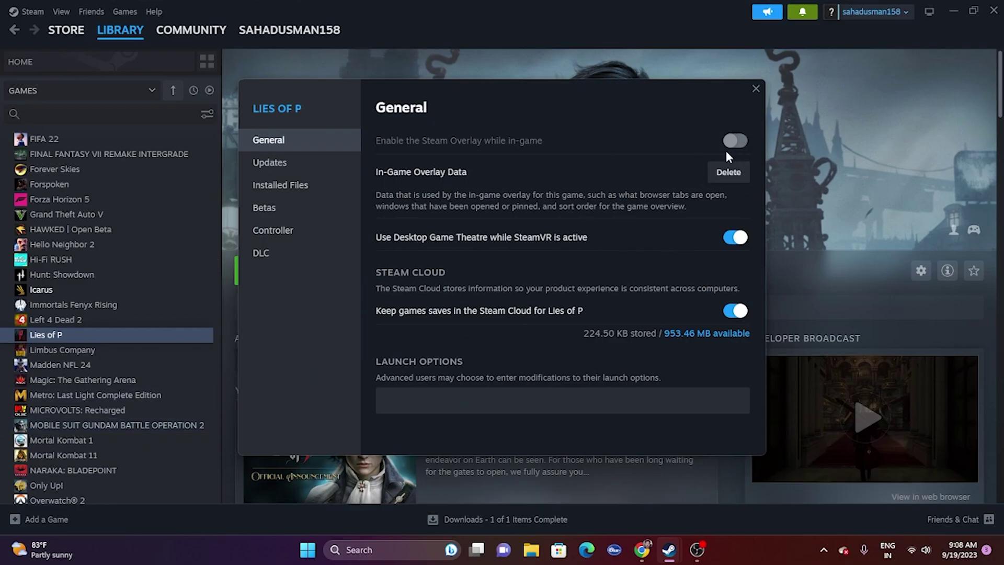
{"action": "left_click_drag", "start_coordinate": [646, 107], "coordinate": [798, 131]}
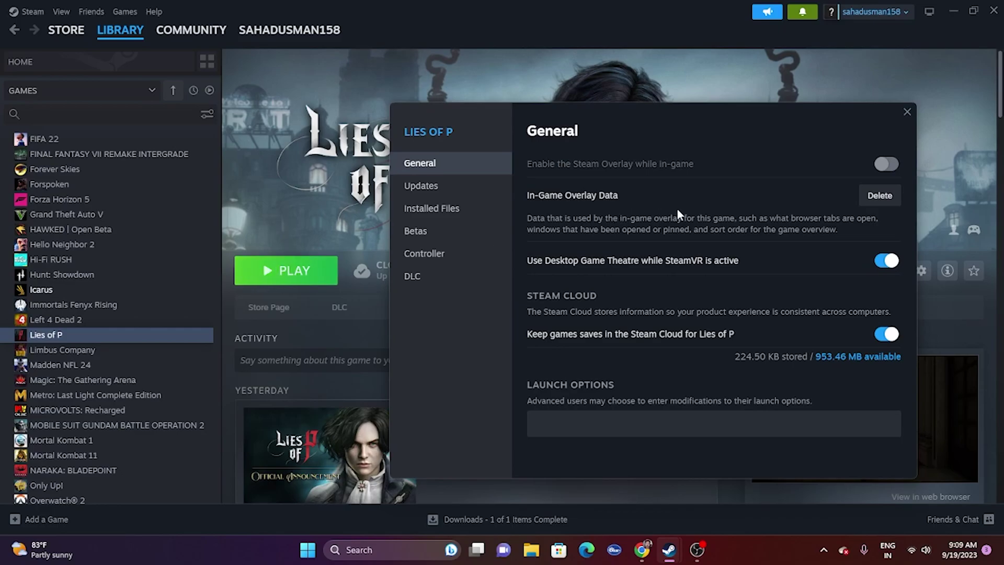
{"action": "left_click", "coordinate": [565, 422]}
{"action": "type", "text": "-d"}
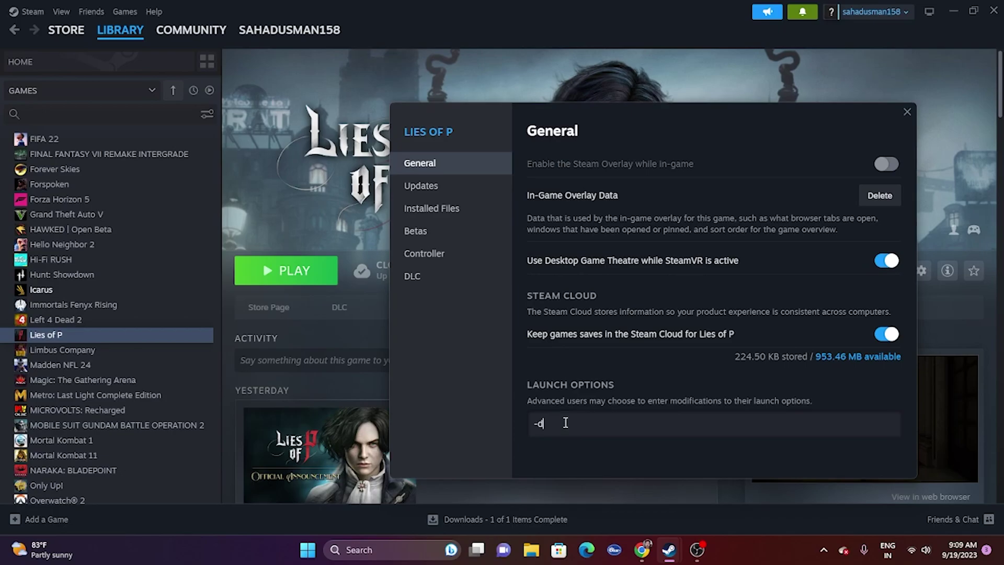
{"action": "type", "text": "x11"}
{"action": "key", "text": "BackSpace"}
{"action": "type", "text": "2"}
{"action": "left_click", "coordinate": [902, 113]}
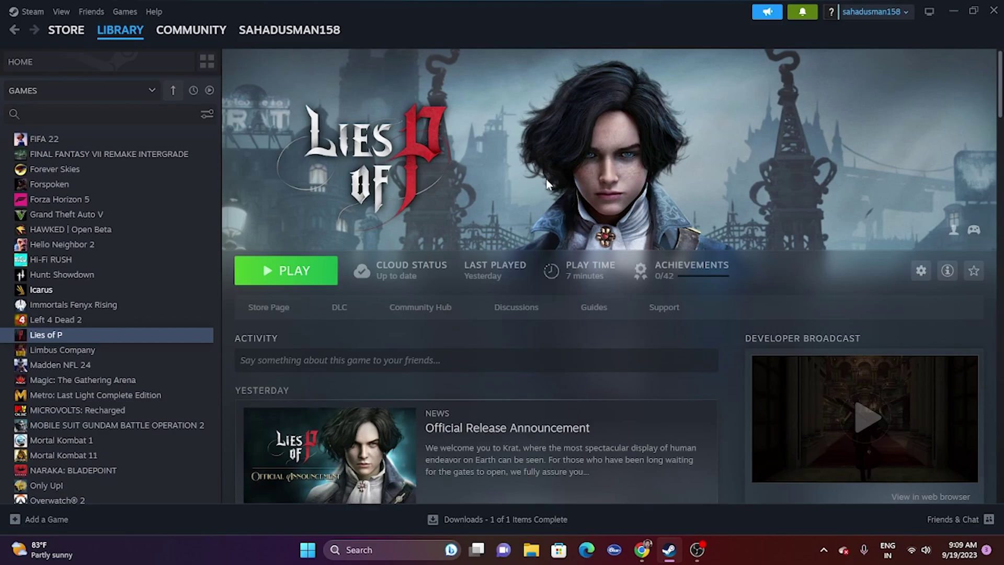
- Review running processes in a maximized Task Manager, then close it and bring Steam back
{"action": "left_click", "coordinate": [952, 10]}
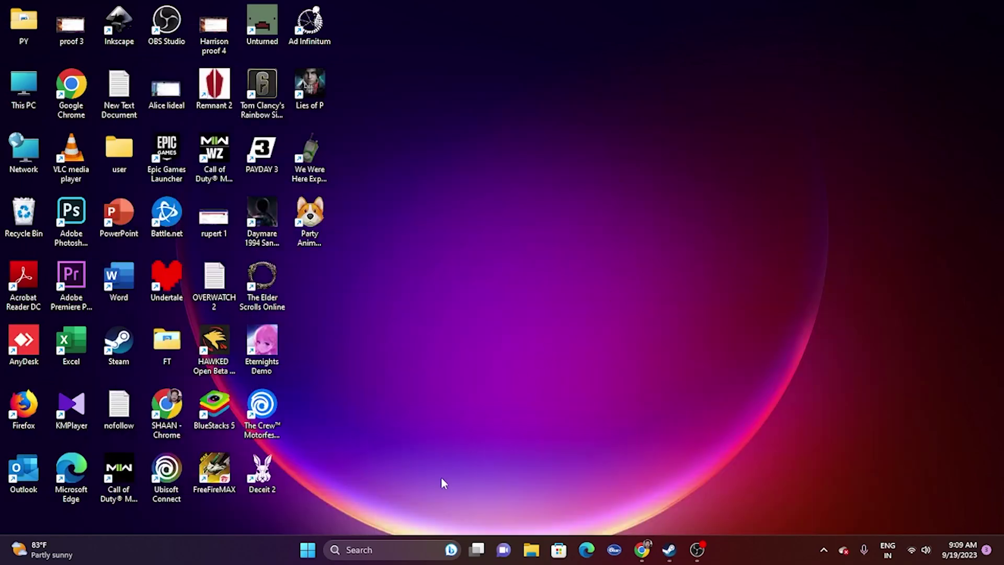
{"action": "right_click", "coordinate": [308, 555]}
{"action": "left_click", "coordinate": [303, 394]}
{"action": "left_click", "coordinate": [277, 9]}
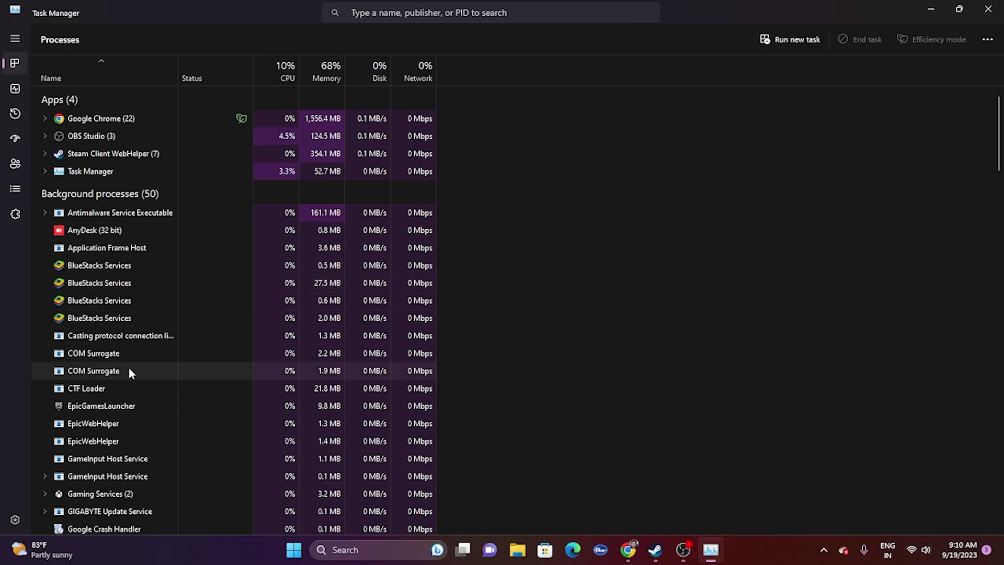
{"action": "left_click", "coordinate": [988, 9]}
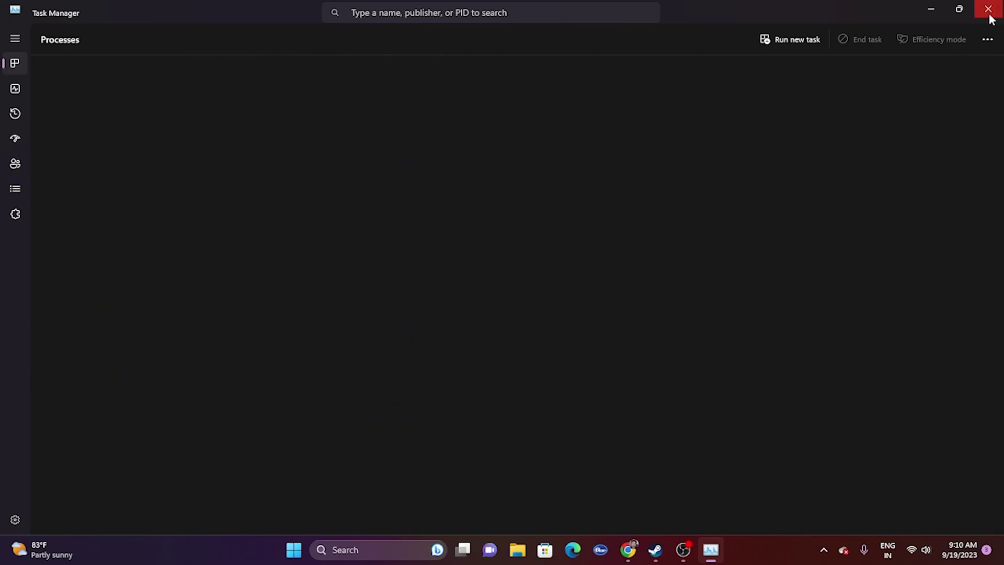
{"action": "left_click", "coordinate": [669, 550]}
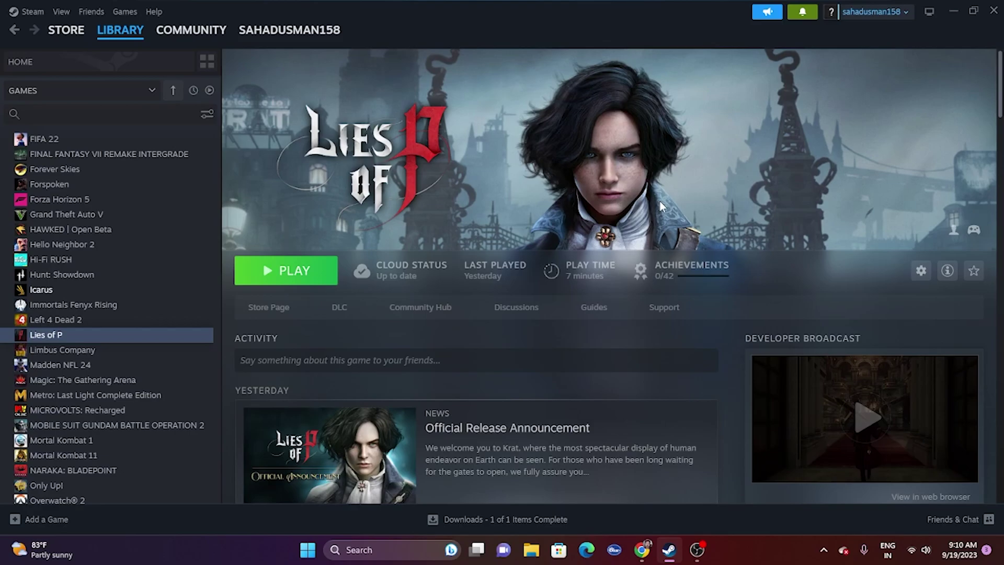
- Open Graphics settings from Search and look over the app preference list
{"action": "left_click", "coordinate": [951, 13]}
{"action": "left_click", "coordinate": [388, 547]}
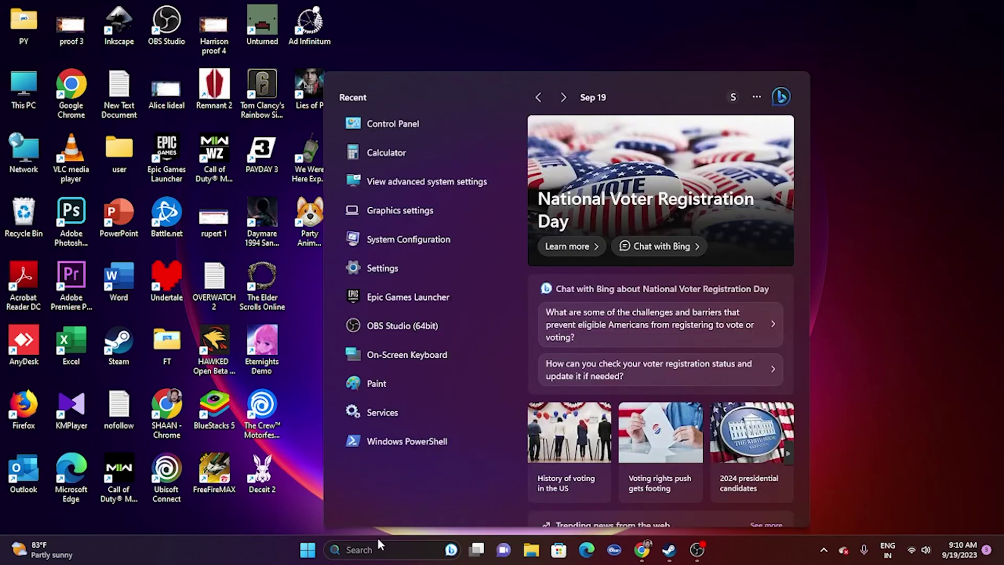
{"action": "left_click", "coordinate": [434, 212]}
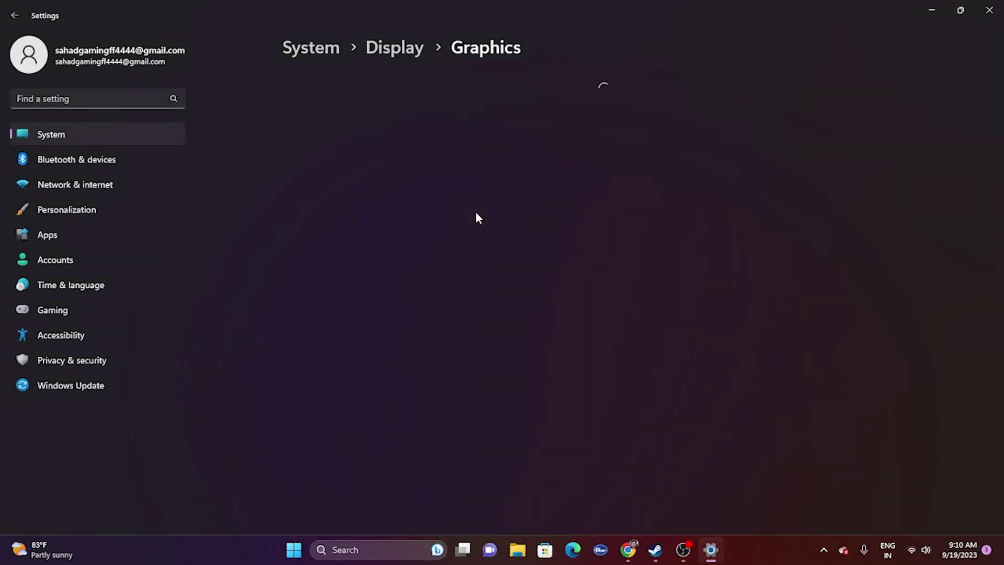
{"action": "scroll", "coordinate": [477, 216], "scroll_direction": "down", "scroll_amount": 15}
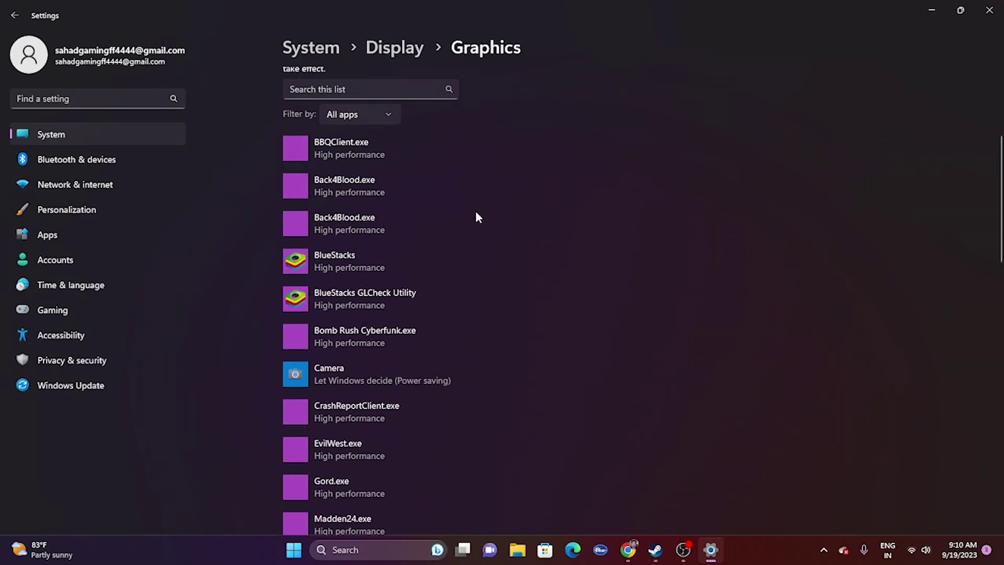
{"action": "scroll", "coordinate": [477, 217], "scroll_direction": "up", "scroll_amount": 15}
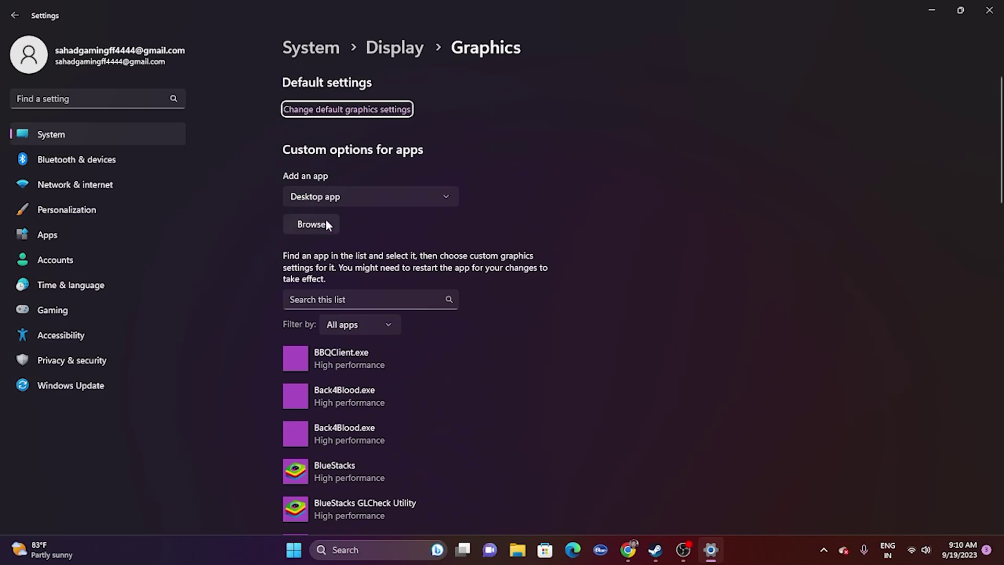
- Add D:\SteamLibrary\steamapps\common\Lies of P\LOP.exe to the graphics app list
{"action": "left_click", "coordinate": [313, 225]}
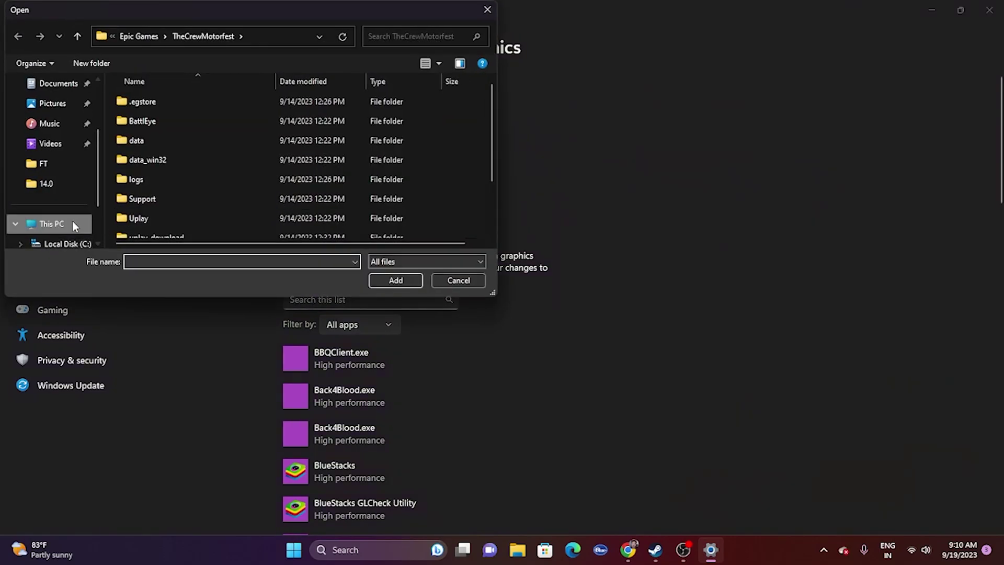
{"action": "left_click", "coordinate": [72, 221]}
{"action": "double_click", "coordinate": [348, 112]}
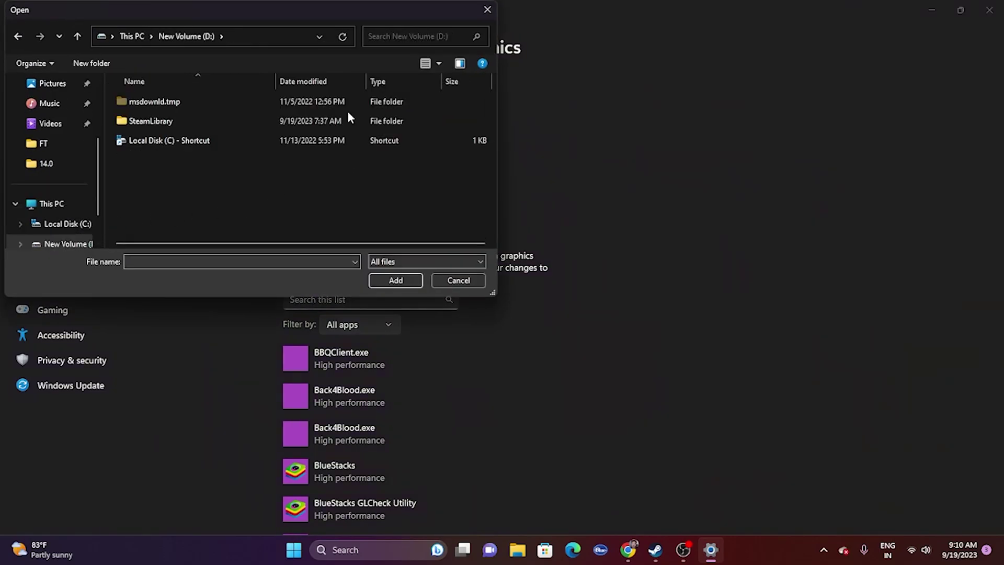
{"action": "left_click", "coordinate": [180, 125]}
{"action": "double_click", "coordinate": [179, 126]}
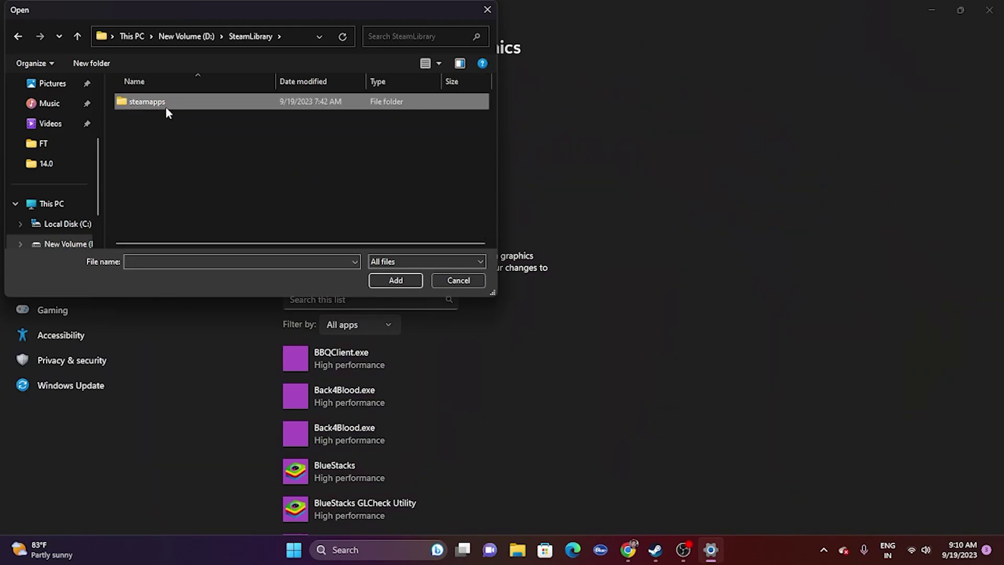
{"action": "double_click", "coordinate": [166, 106]}
{"action": "double_click", "coordinate": [144, 101]}
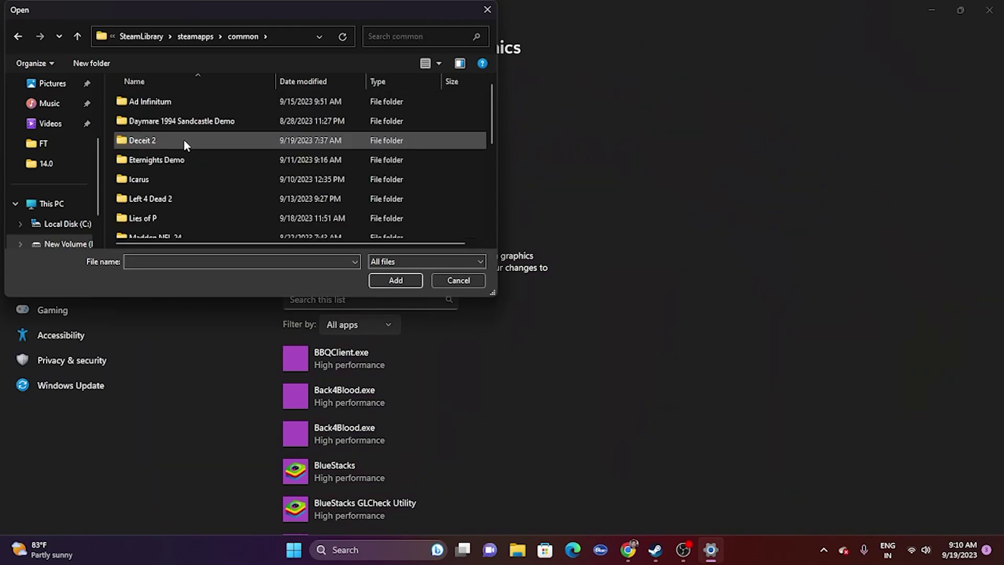
{"action": "scroll", "coordinate": [201, 140], "scroll_direction": "down", "scroll_amount": 2}
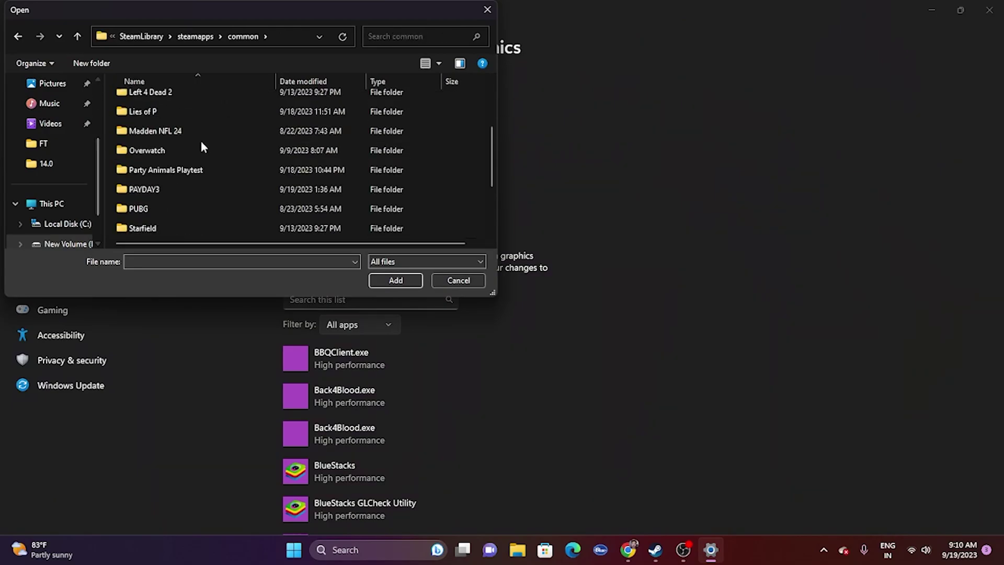
{"action": "double_click", "coordinate": [161, 113]}
{"action": "left_click", "coordinate": [153, 140]}
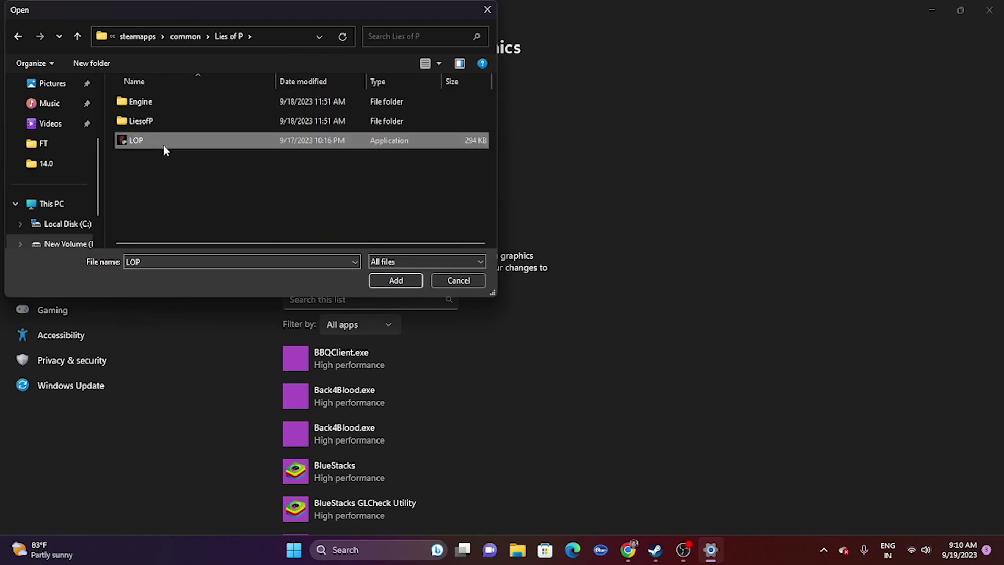
{"action": "left_click", "coordinate": [387, 279]}
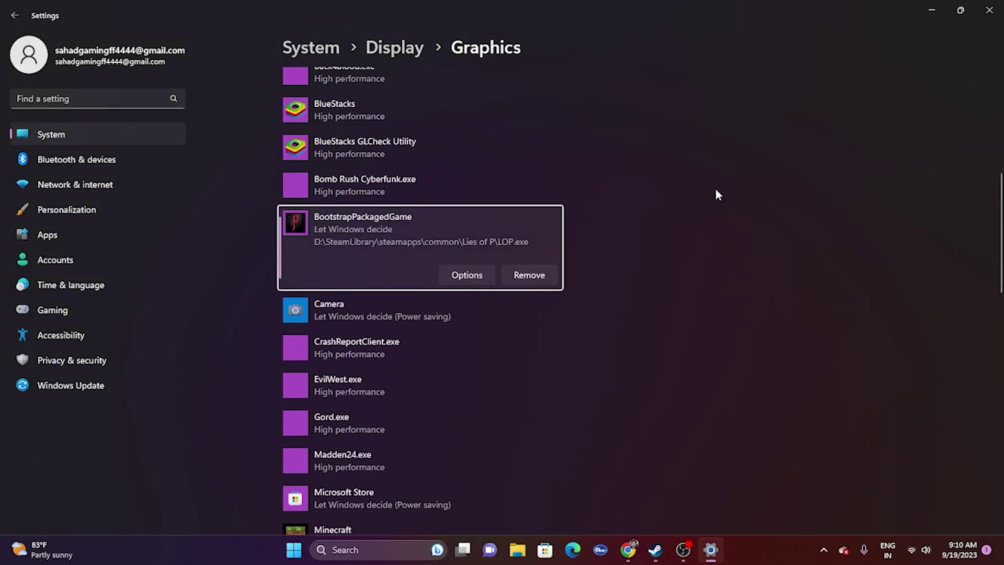
- Set LOP.exe to High performance, confirm it, then close Settings and return to Steam
{"action": "left_click", "coordinate": [458, 273]}
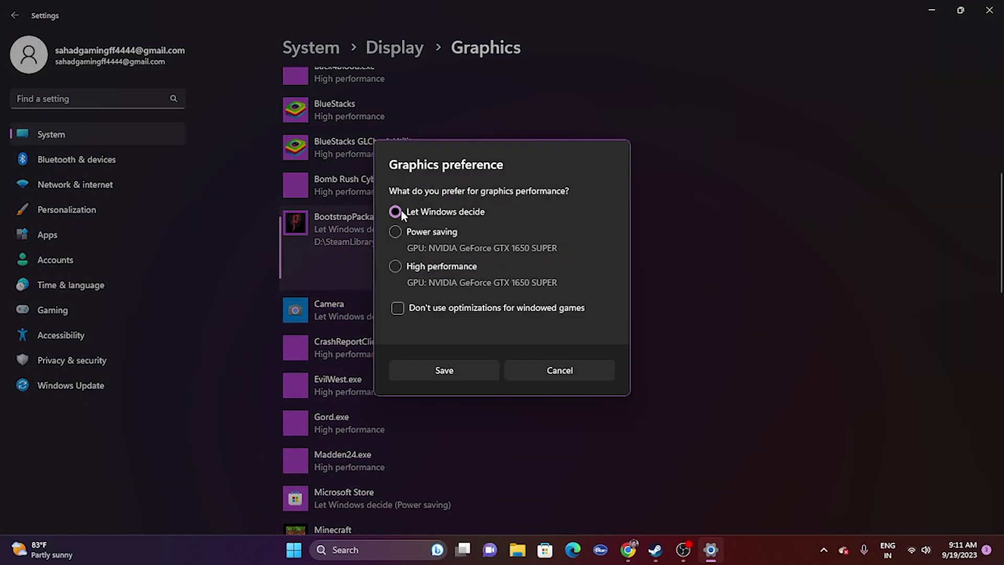
{"action": "left_click", "coordinate": [407, 268]}
{"action": "left_click", "coordinate": [440, 369]}
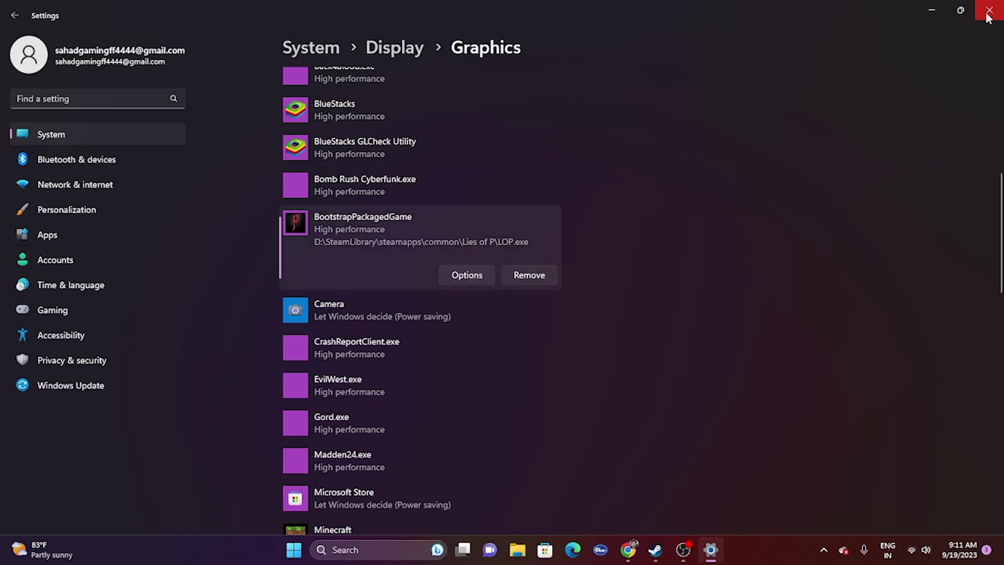
{"action": "left_click", "coordinate": [481, 277]}
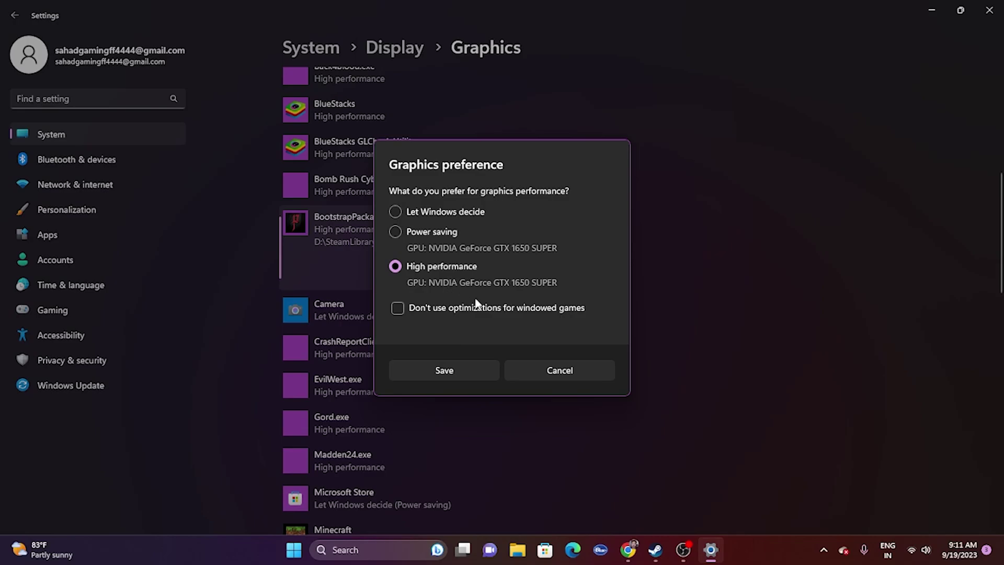
{"action": "left_click", "coordinate": [416, 372]}
{"action": "left_click", "coordinate": [989, 10]}
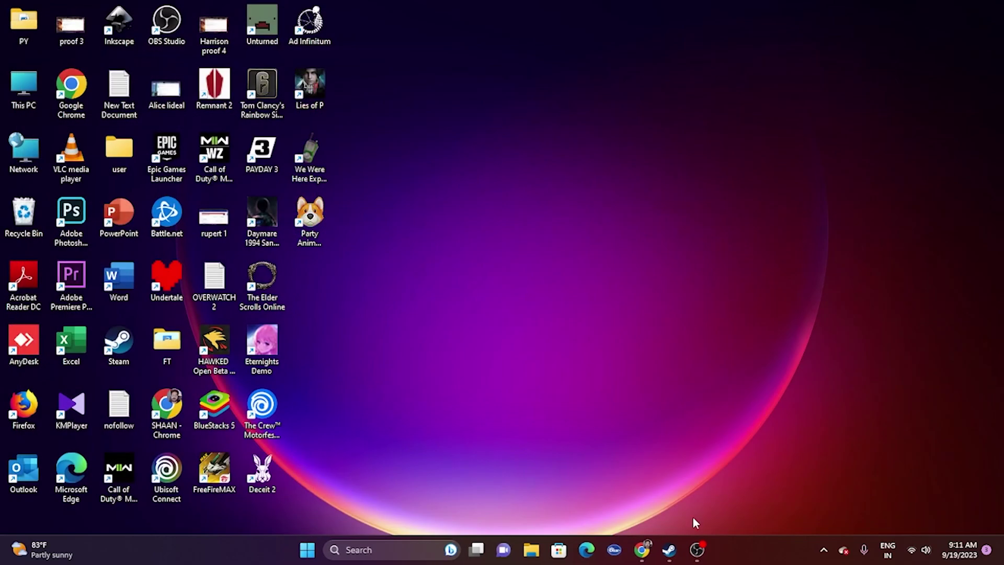
{"action": "left_click", "coordinate": [669, 549]}
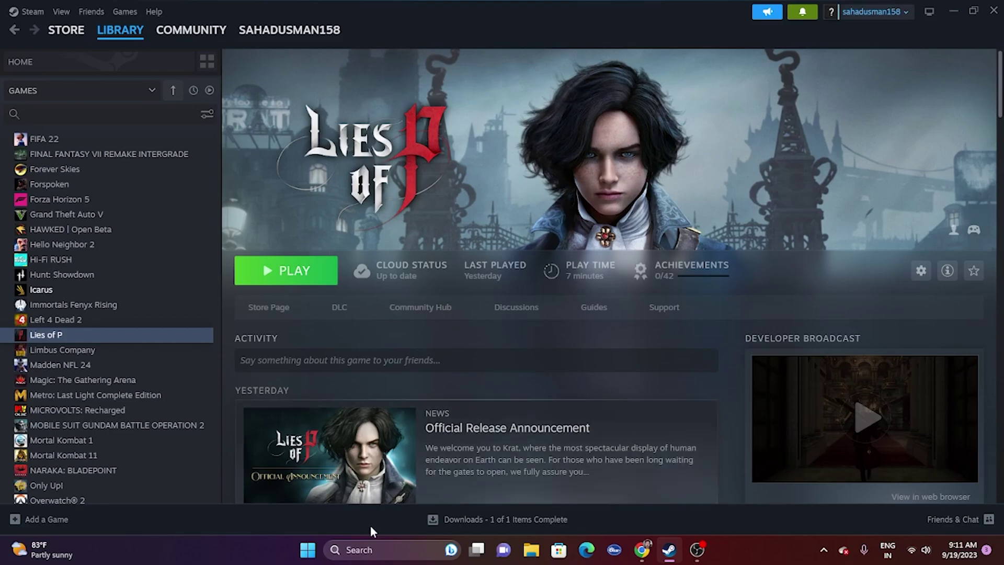
- Open the Virtual Memory dialog from advanced system settings' Performance options
{"action": "left_click", "coordinate": [372, 548]}
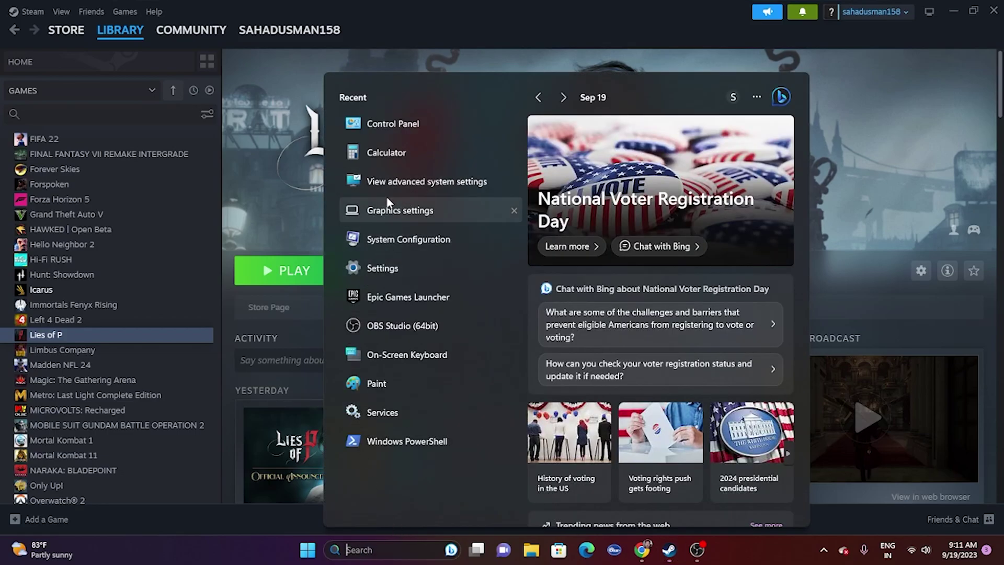
{"action": "left_click", "coordinate": [461, 183]}
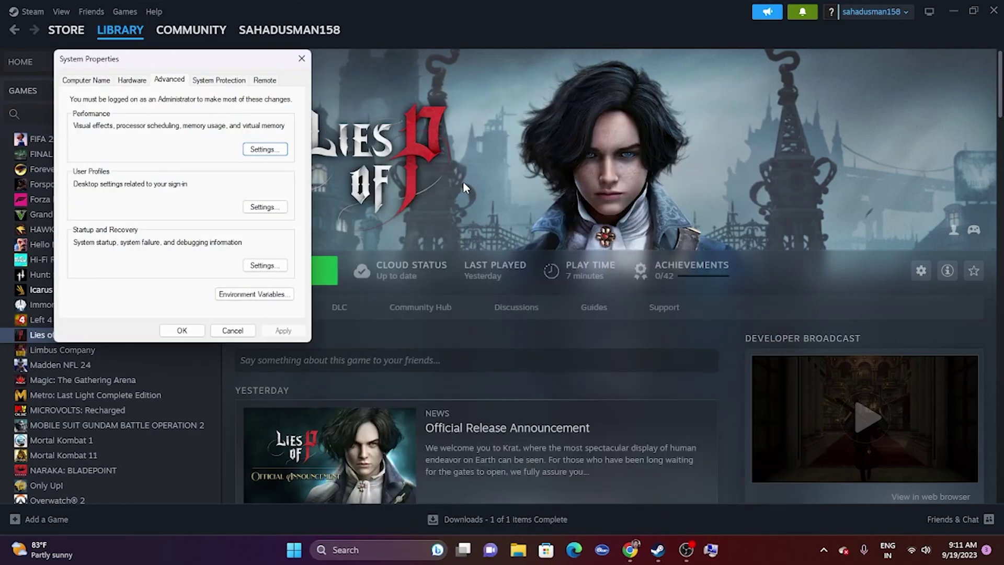
{"action": "left_click", "coordinate": [266, 149]}
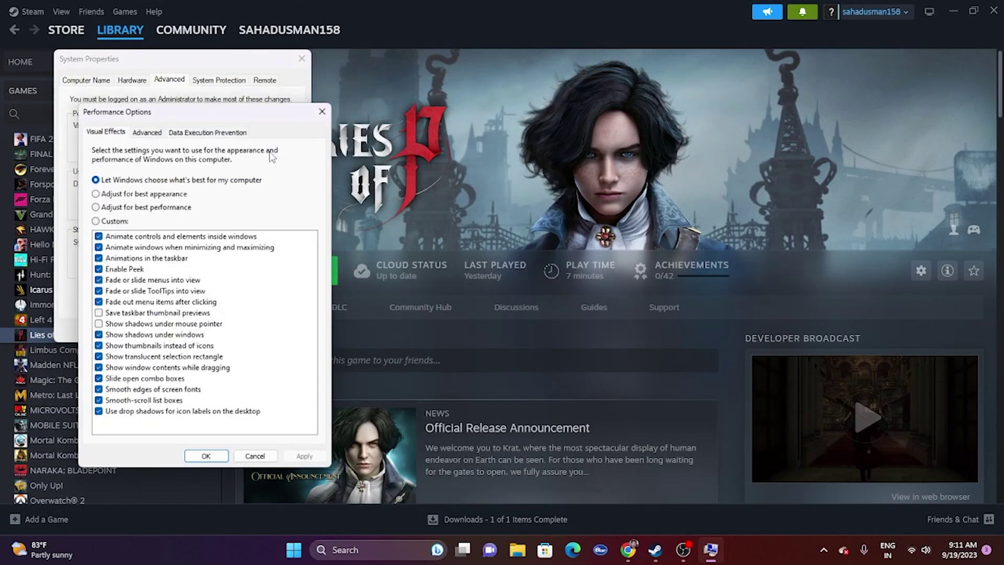
{"action": "left_click", "coordinate": [149, 130]}
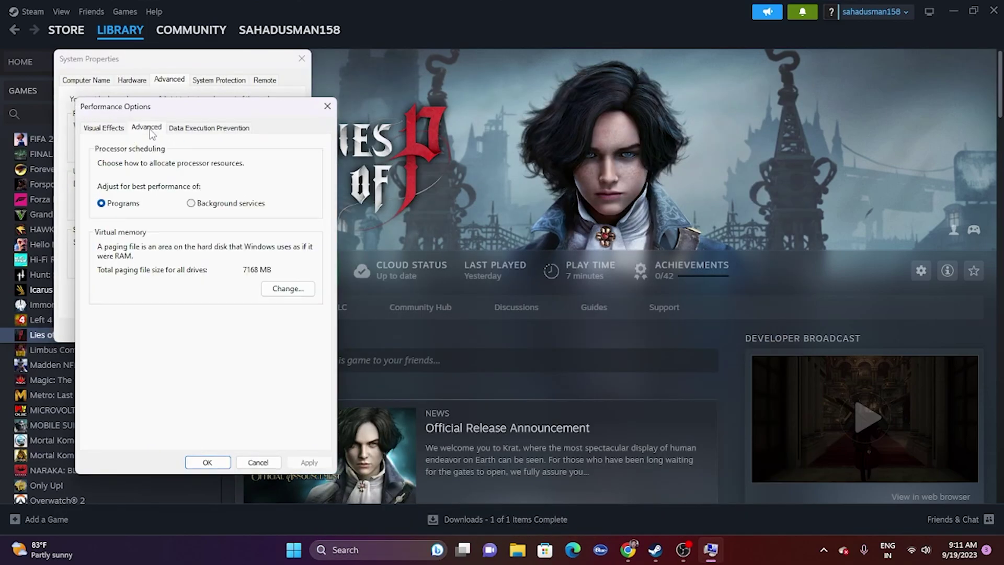
{"action": "left_click", "coordinate": [288, 289]}
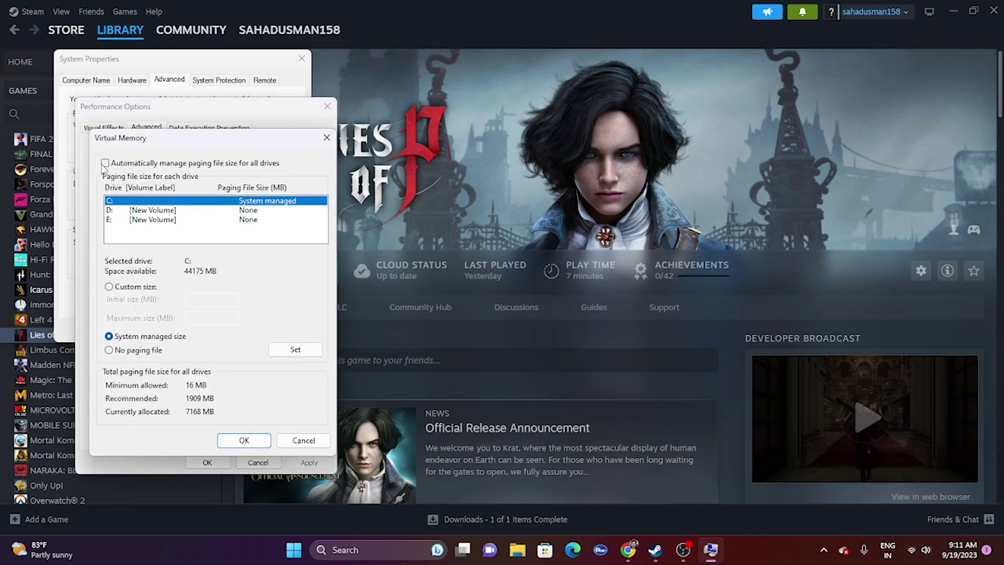
- Select drive D: and switch its paging file to Custom size
{"action": "left_click", "coordinate": [111, 211]}
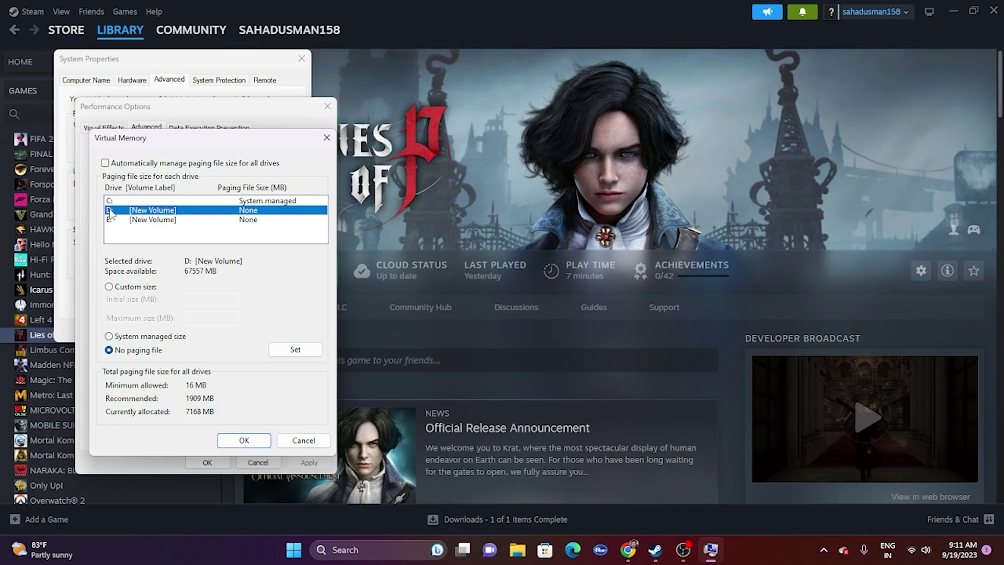
{"action": "left_click", "coordinate": [110, 287]}
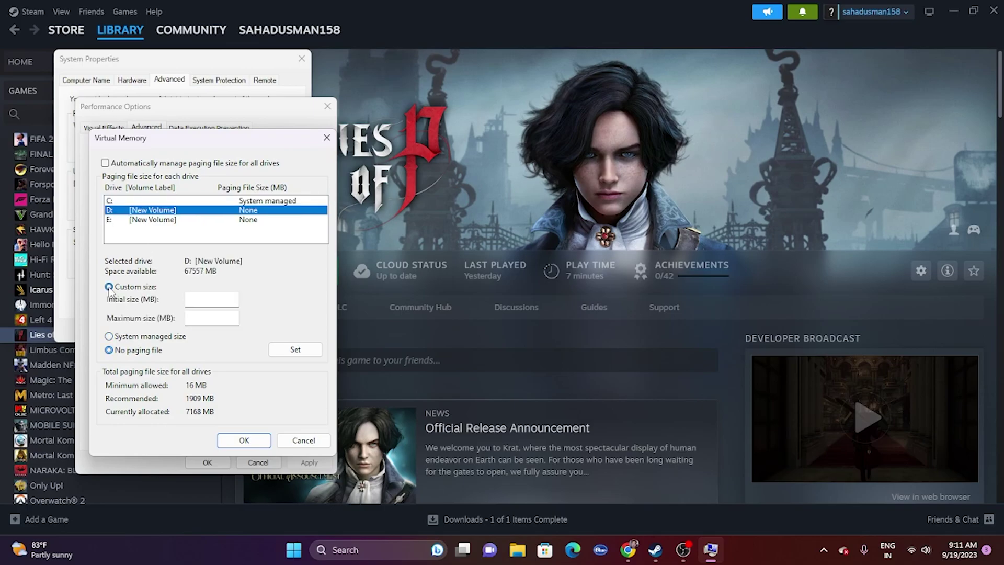
{"action": "left_click", "coordinate": [201, 301]}
{"action": "left_click", "coordinate": [200, 319]}
{"action": "left_click", "coordinate": [348, 546]}
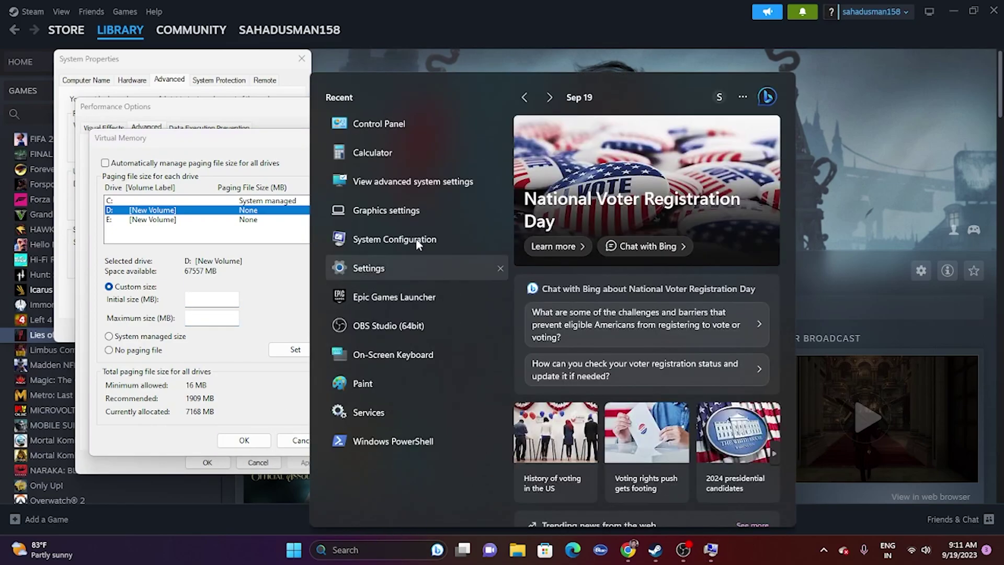
- Calculate 32 × 1024 × 1.5 = 49,152 in Calculator
{"action": "key", "text": "Escape"}
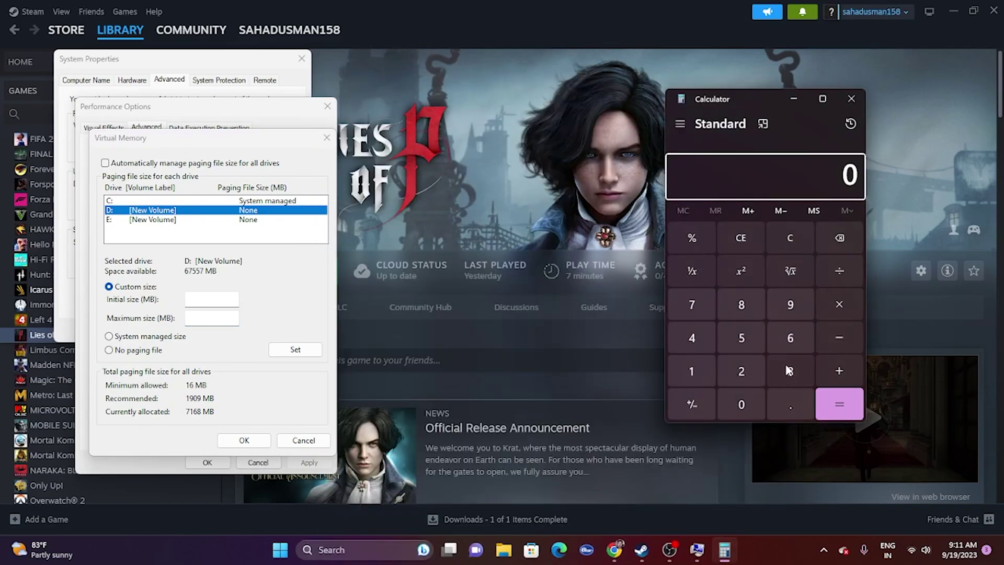
{"action": "left_click", "coordinate": [787, 370]}
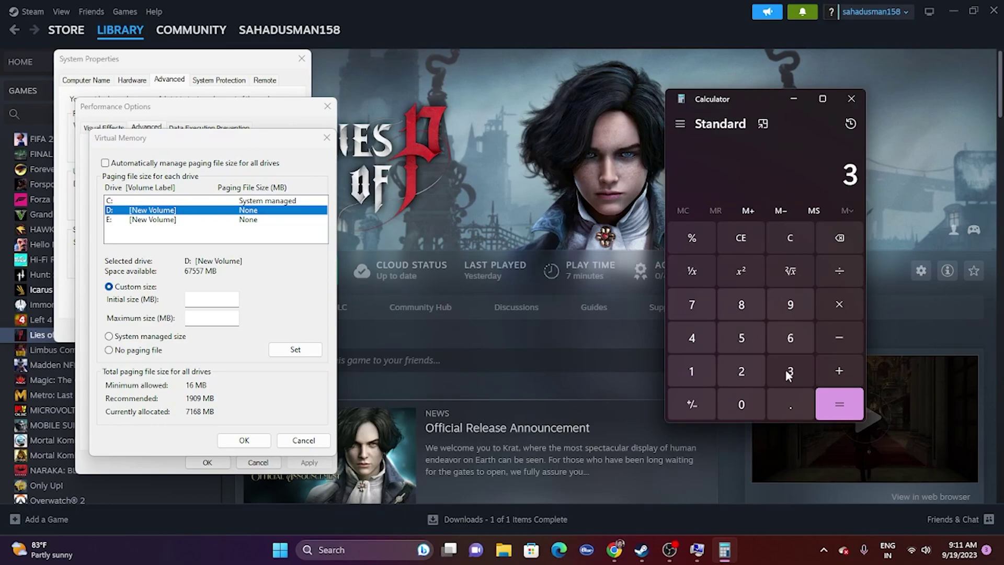
{"action": "left_click", "coordinate": [745, 371]}
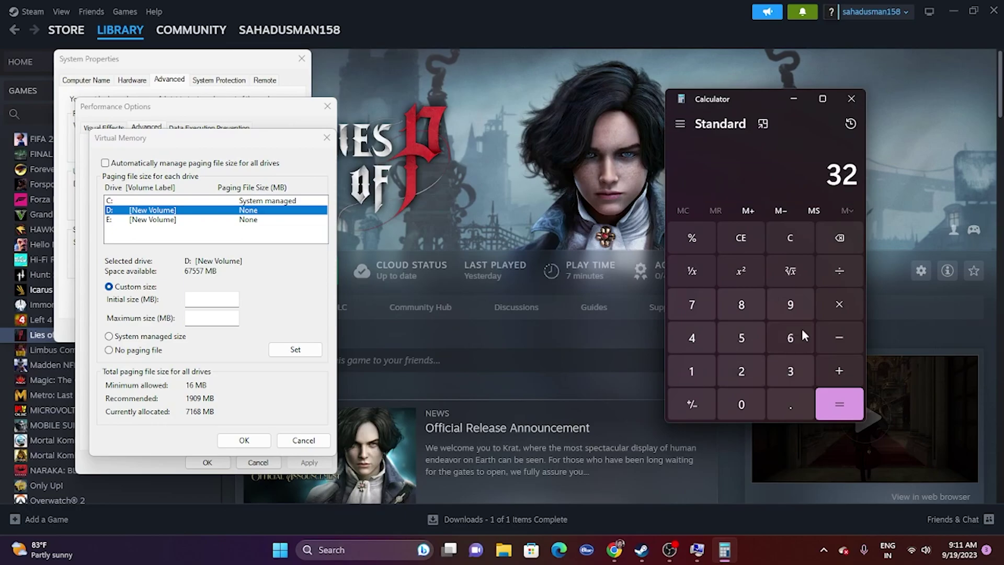
{"action": "left_click", "coordinate": [839, 304]}
{"action": "left_click", "coordinate": [699, 373]}
{"action": "left_click", "coordinate": [741, 404]}
{"action": "left_click", "coordinate": [741, 371]}
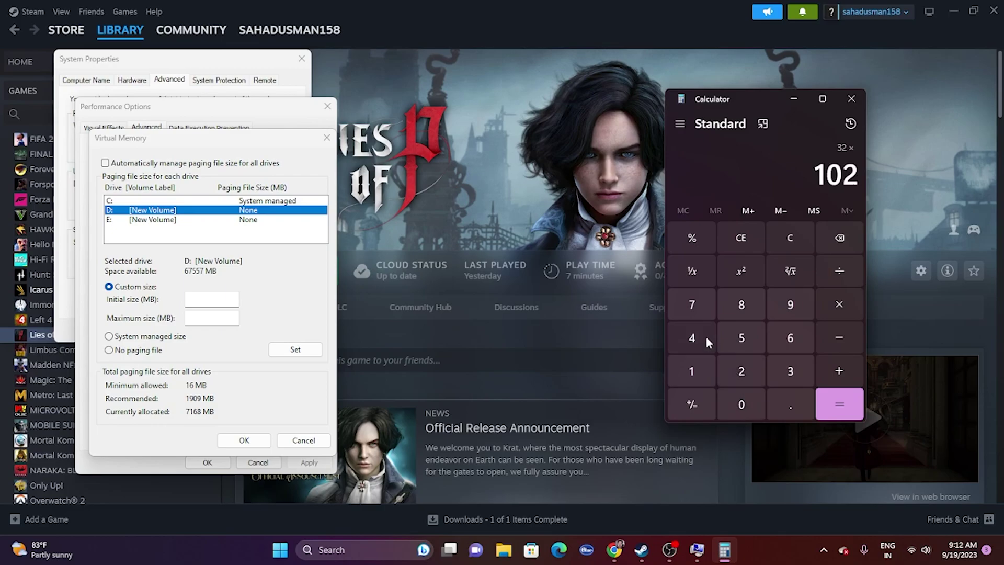
{"action": "left_click", "coordinate": [706, 338]}
{"action": "left_click", "coordinate": [838, 309]}
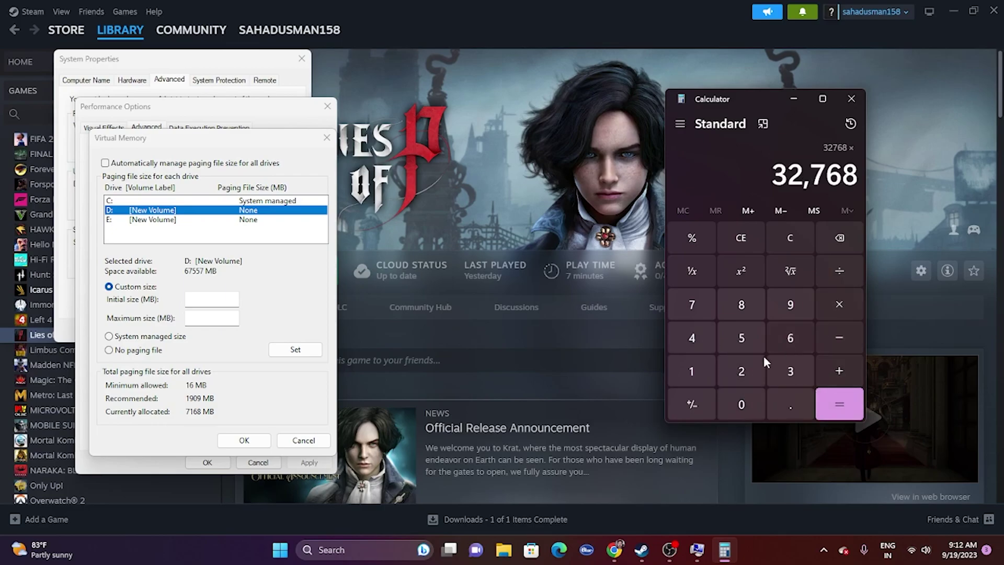
{"action": "left_click", "coordinate": [695, 366]}
{"action": "left_click", "coordinate": [784, 400]}
{"action": "left_click", "coordinate": [741, 339]}
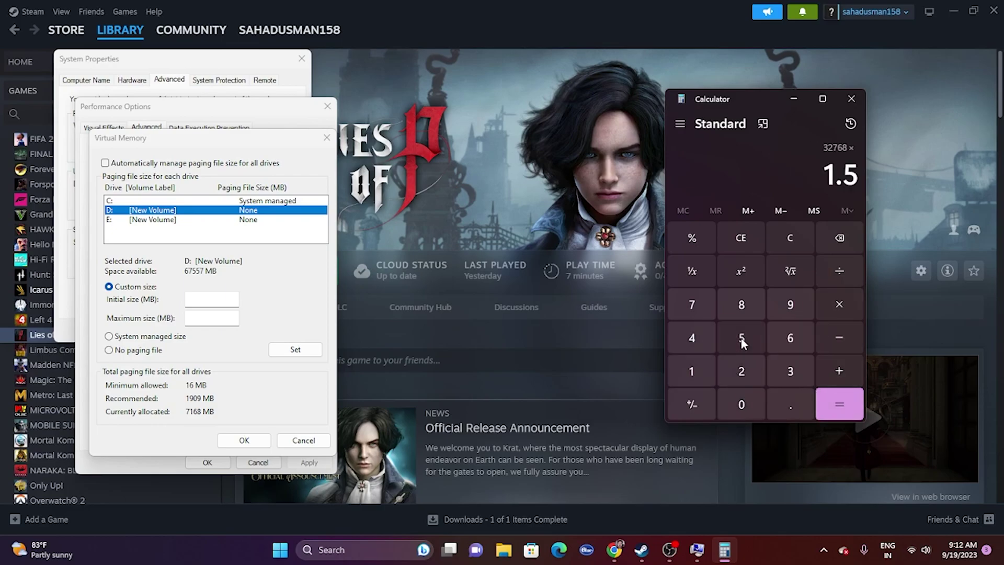
{"action": "left_click", "coordinate": [835, 401]}
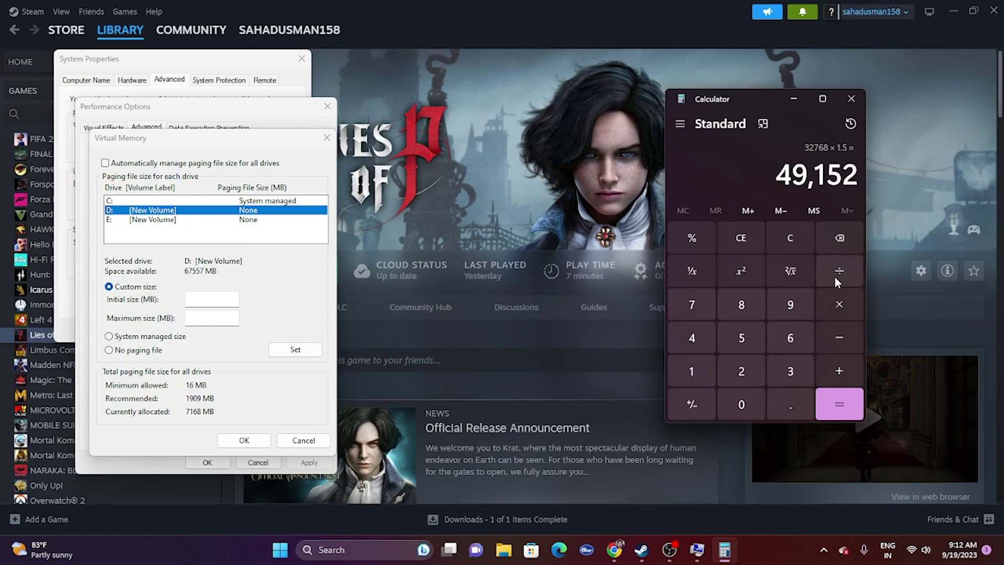
- Paste 49,152 as drive D's initial paging file size
{"action": "right_click", "coordinate": [790, 183]}
{"action": "left_click", "coordinate": [862, 197]}
{"action": "right_click", "coordinate": [216, 304]}
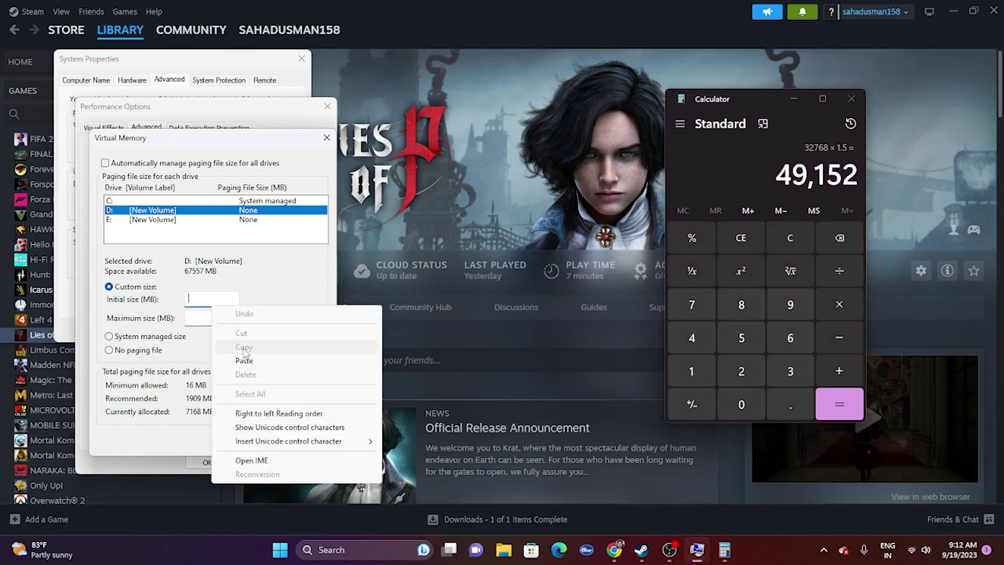
{"action": "left_click", "coordinate": [244, 360]}
{"action": "left_click", "coordinate": [214, 319]}
- Calculate 32 × 1024 = 32,768, then × 3 = 98,304
{"action": "left_click", "coordinate": [742, 235]}
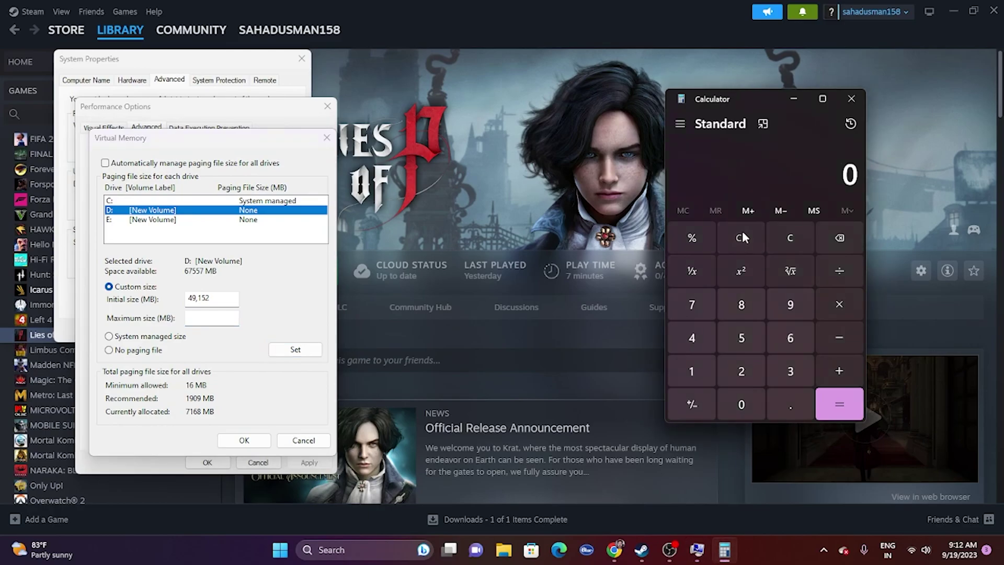
{"action": "left_click", "coordinate": [790, 372]}
{"action": "left_click", "coordinate": [744, 376]}
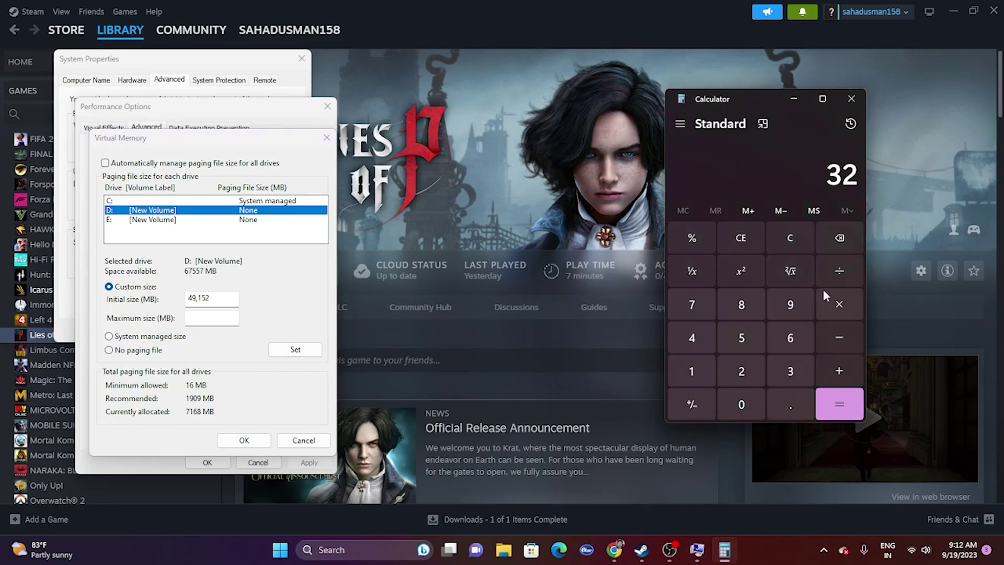
{"action": "left_click", "coordinate": [839, 304]}
{"action": "left_click", "coordinate": [691, 372]}
{"action": "left_click", "coordinate": [742, 405]}
{"action": "left_click", "coordinate": [741, 371]}
{"action": "left_click", "coordinate": [692, 338]}
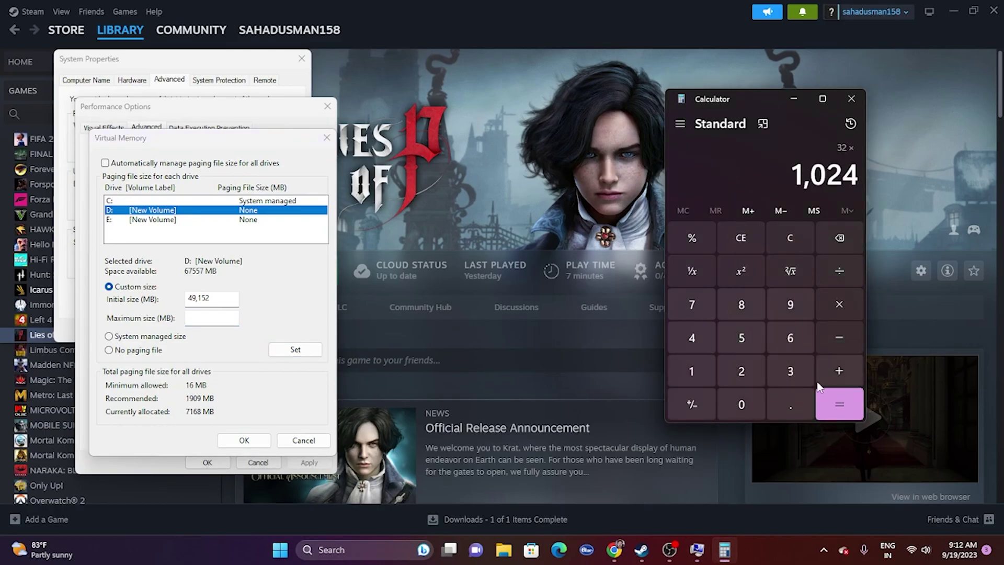
{"action": "left_click", "coordinate": [839, 397]}
{"action": "left_click", "coordinate": [840, 306]}
{"action": "left_click", "coordinate": [791, 371]}
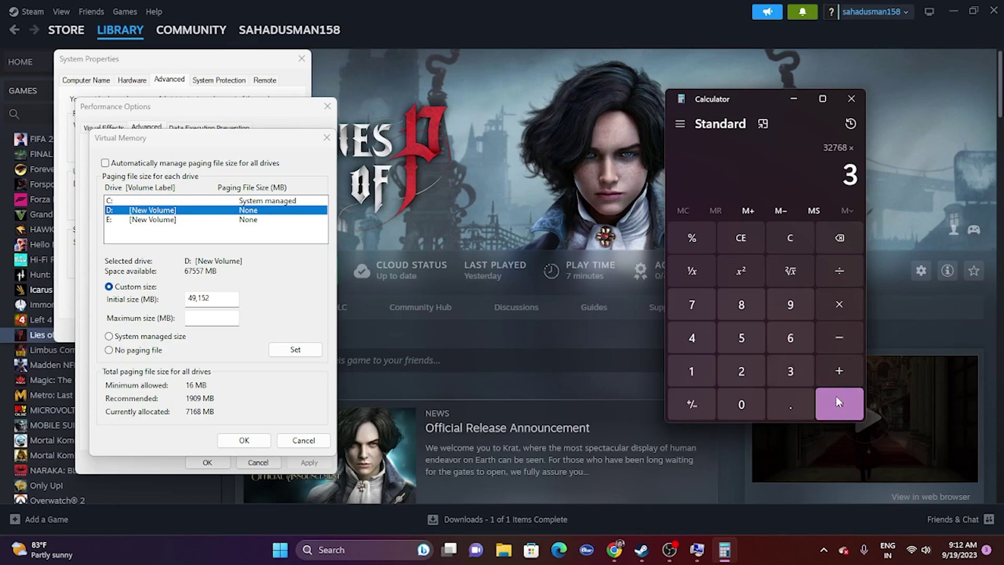
{"action": "left_click", "coordinate": [839, 402]}
- Copy 98,304 and paste it as the maximum paging file size
{"action": "left_click_drag", "start_coordinate": [774, 190], "coordinate": [856, 180]}
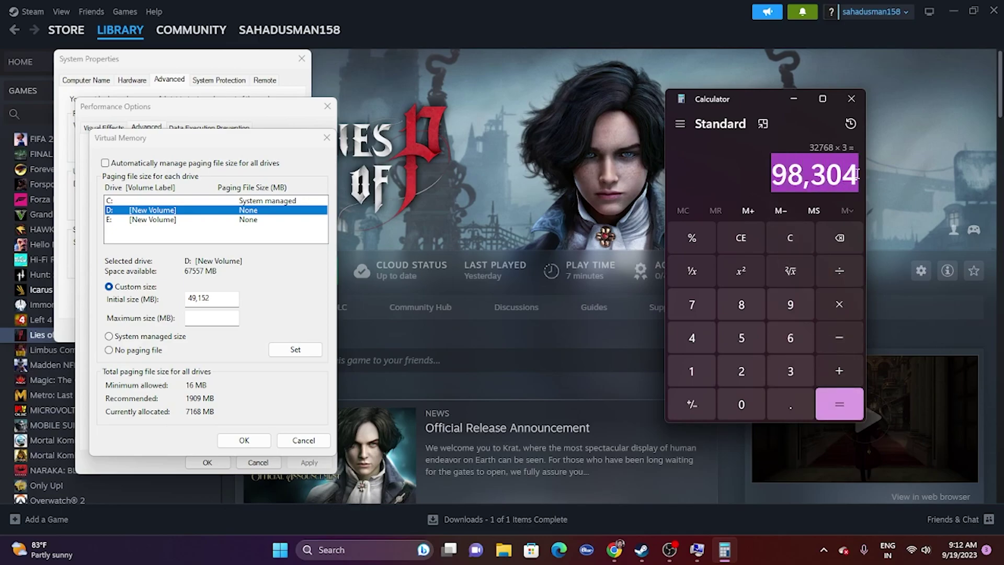
{"action": "right_click", "coordinate": [853, 183]}
{"action": "left_click", "coordinate": [882, 196]}
{"action": "left_click", "coordinate": [219, 318]}
{"action": "right_click", "coordinate": [235, 320]}
{"action": "left_click", "coordinate": [246, 378]}
- Set the custom size on D:, confirm all dialogs, close Calculator, and return to Chrome
{"action": "left_click", "coordinate": [267, 351]}
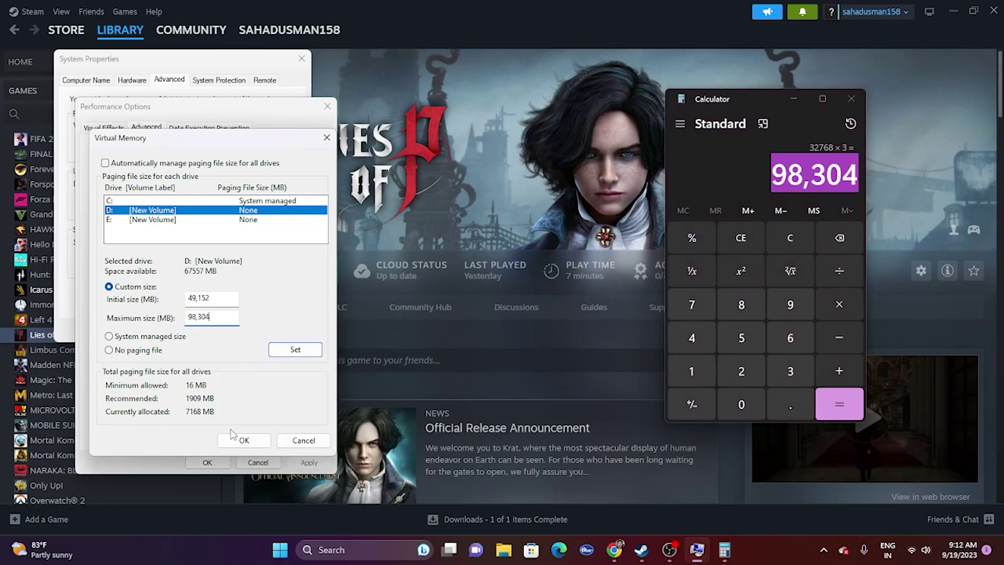
{"action": "left_click", "coordinate": [238, 439]}
{"action": "left_click", "coordinate": [208, 463]}
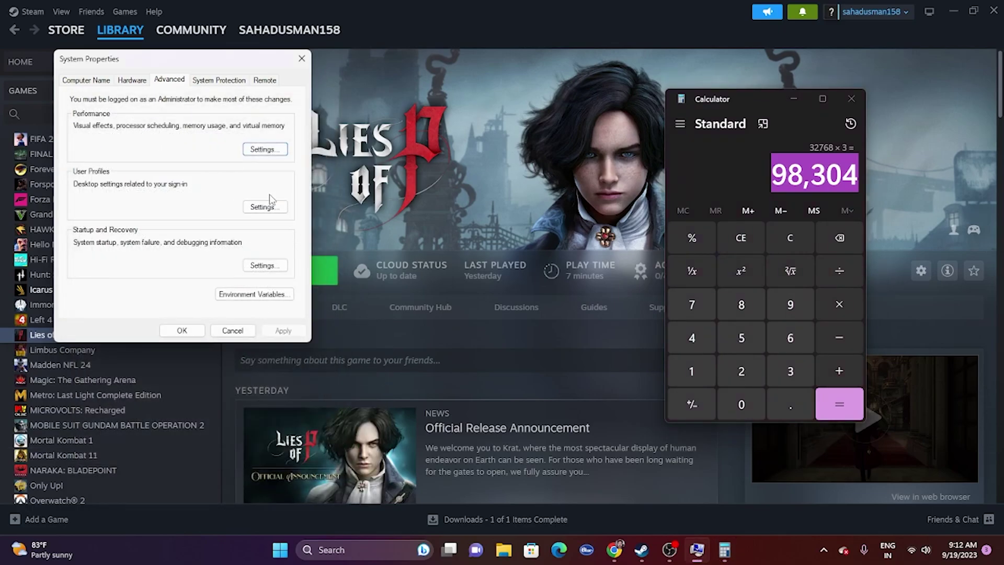
{"action": "left_click", "coordinate": [302, 62]}
{"action": "left_click", "coordinate": [850, 100]}
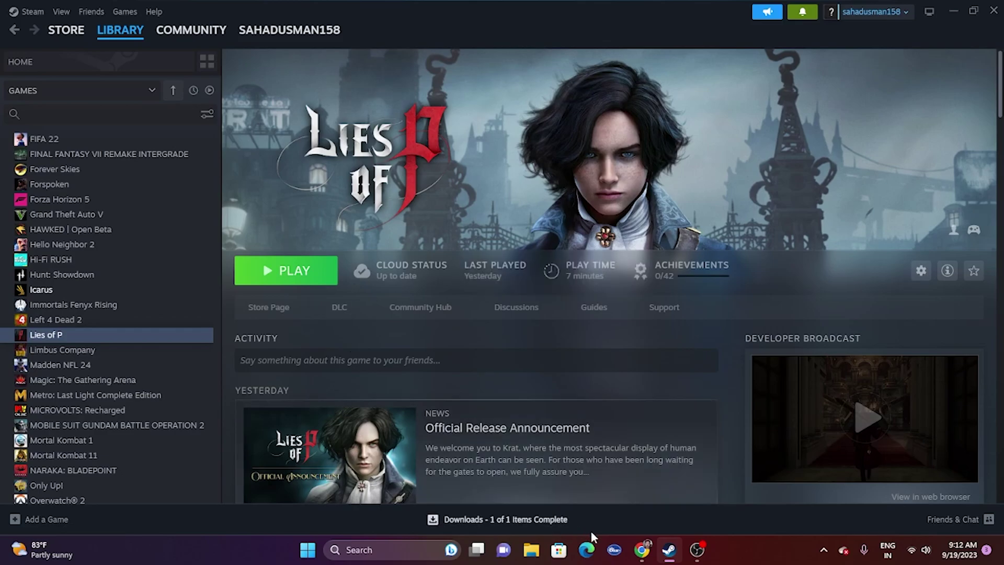
{"action": "left_click", "coordinate": [641, 550]}
- Highlight the X64 and X86 entries on the VC++ Redistributable page, then minimize Chrome
{"action": "left_click", "coordinate": [780, 10]}
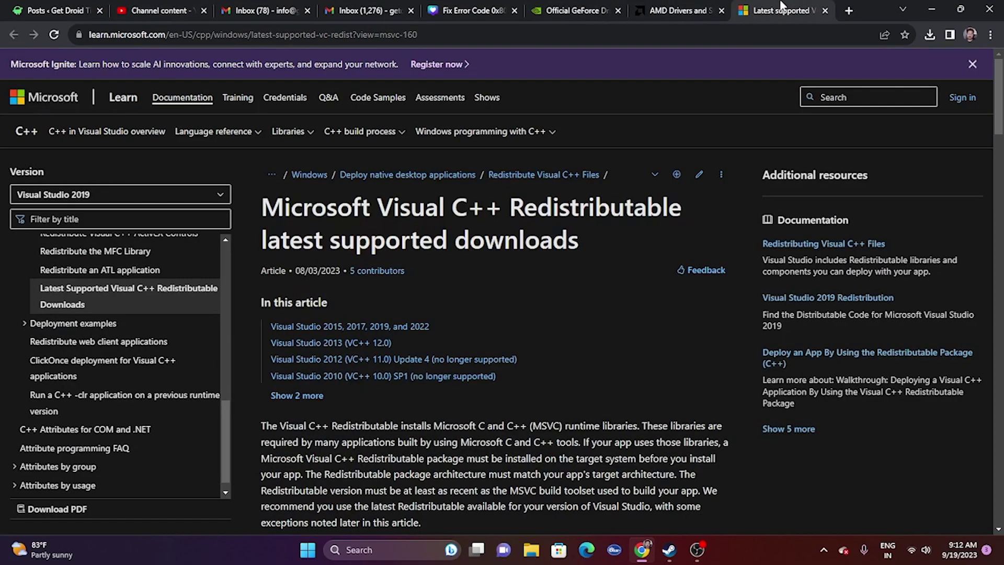
{"action": "left_click_drag", "start_coordinate": [601, 254], "coordinate": [264, 204]}
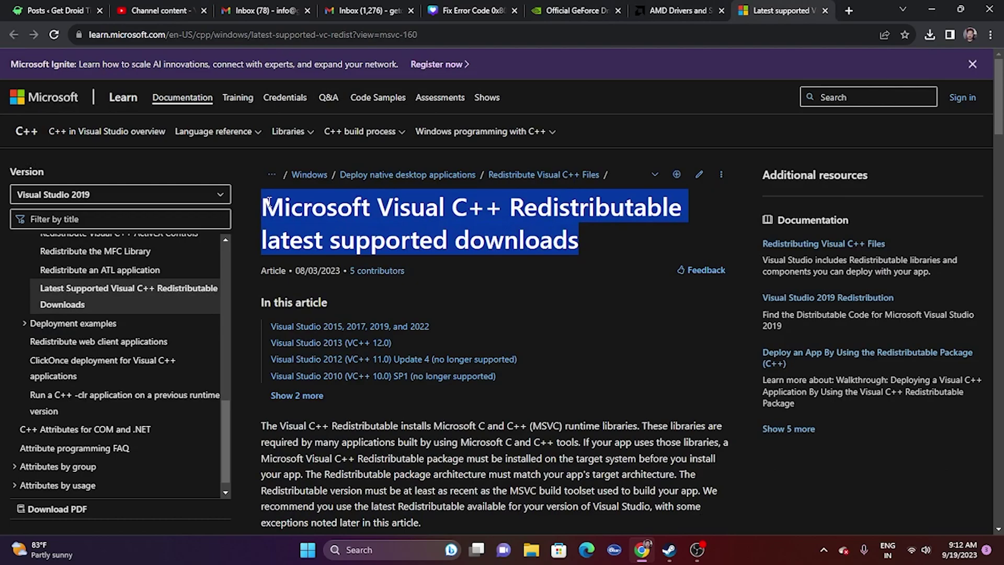
{"action": "left_click", "coordinate": [586, 220]}
{"action": "scroll", "coordinate": [586, 222], "scroll_direction": "down", "scroll_amount": 15}
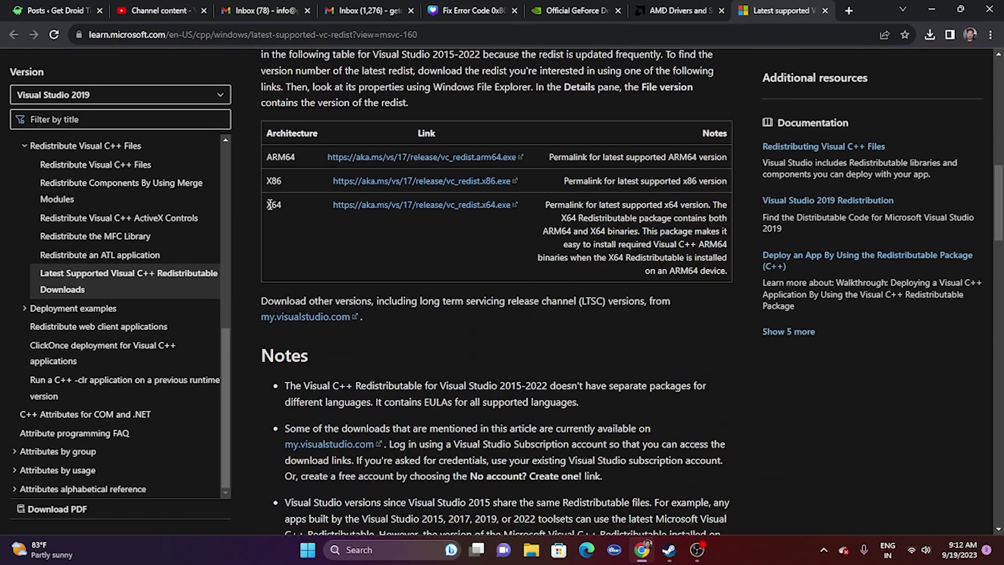
{"action": "left_click_drag", "start_coordinate": [268, 205], "coordinate": [323, 214]}
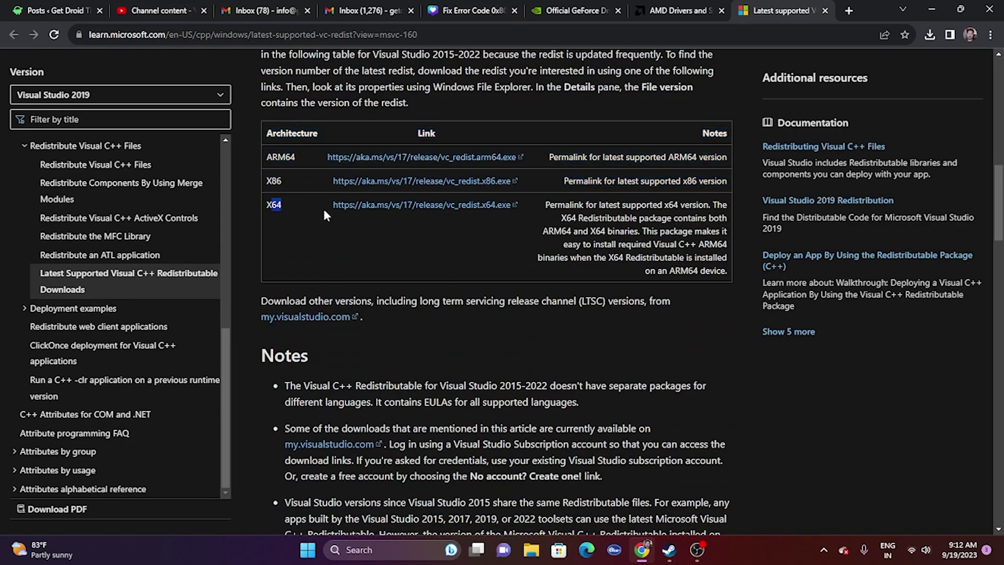
{"action": "double_click", "coordinate": [281, 182]}
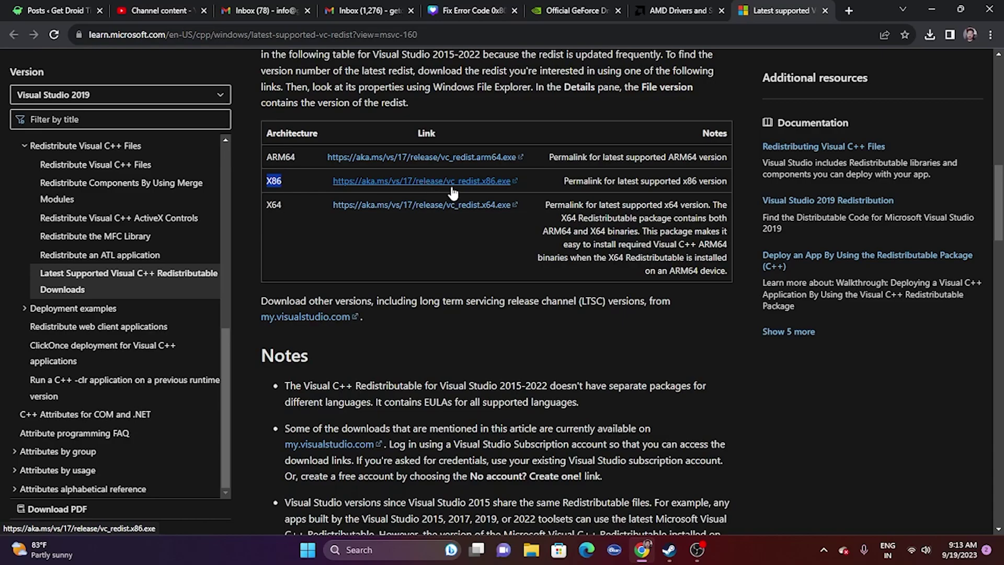
{"action": "left_click", "coordinate": [931, 9]}
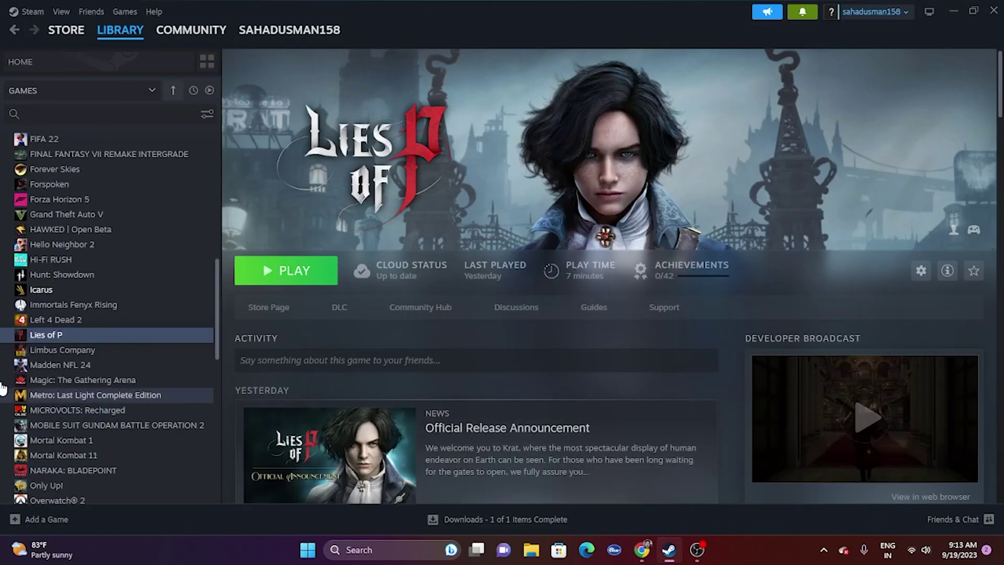
{"action": "right_click", "coordinate": [71, 332]}
{"action": "mouse_move", "coordinate": [104, 409]}
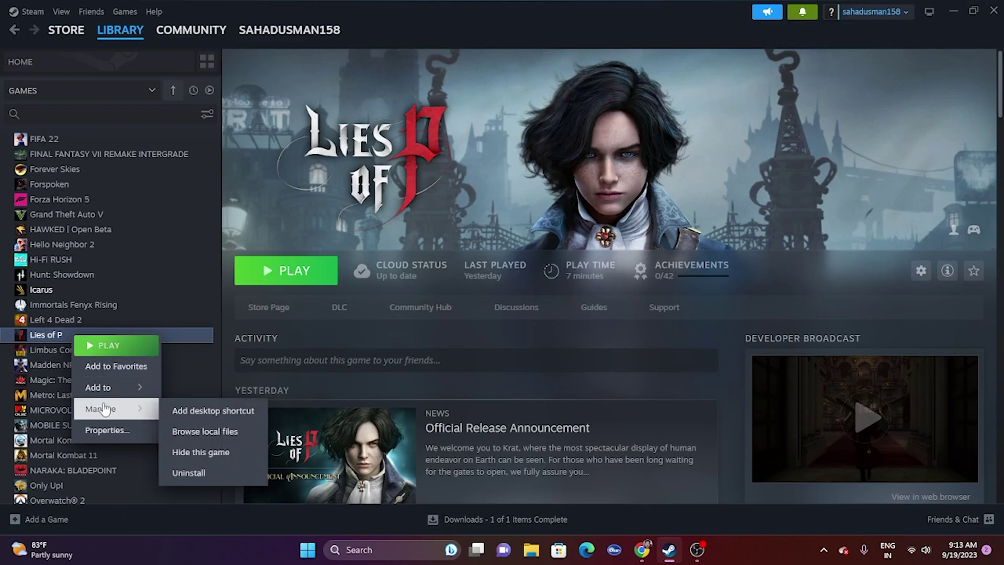
{"action": "left_click", "coordinate": [769, 529]}
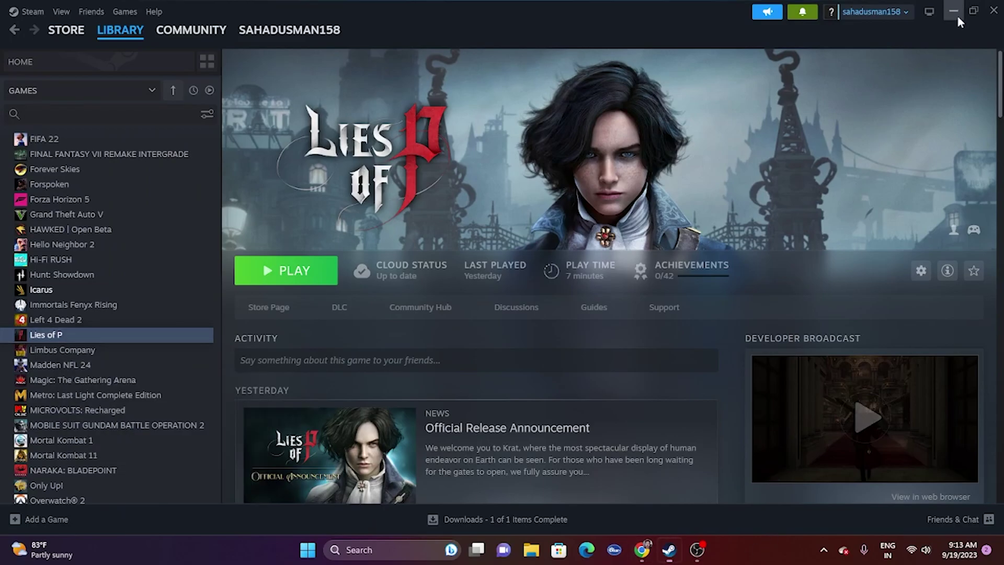
{"action": "left_click", "coordinate": [953, 11]}
{"action": "left_click", "coordinate": [532, 550]}
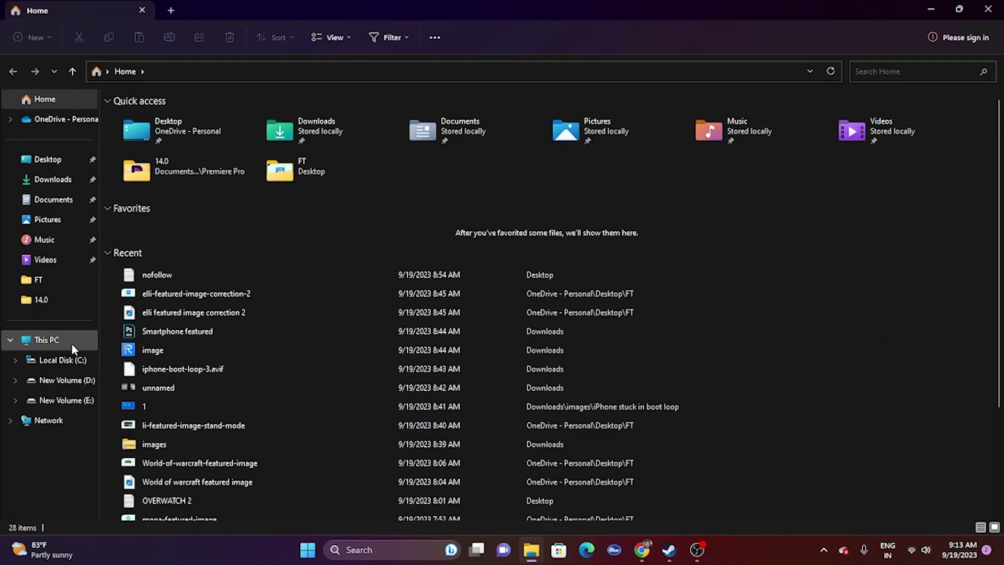
{"action": "left_click", "coordinate": [72, 345]}
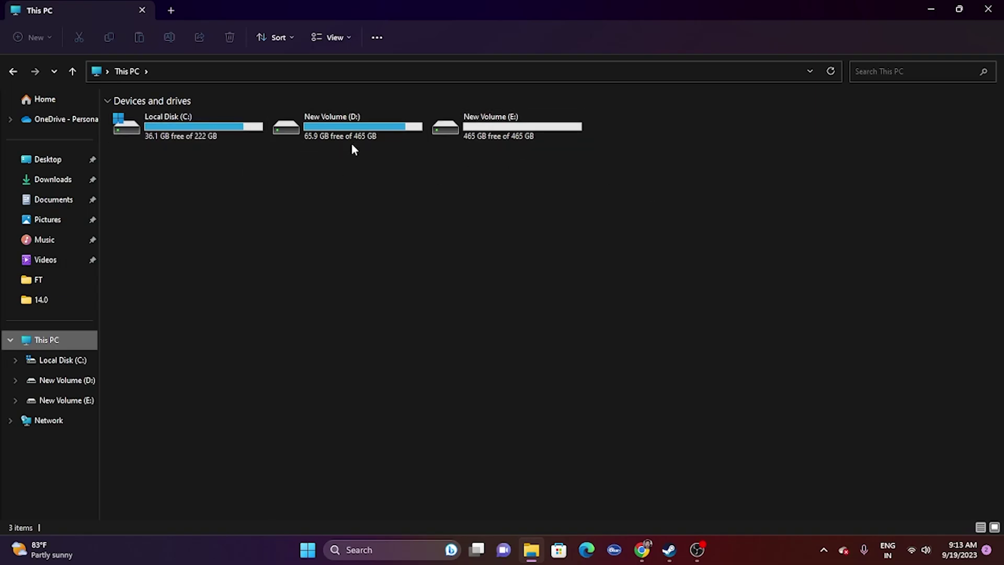
{"action": "left_click", "coordinate": [988, 9]}
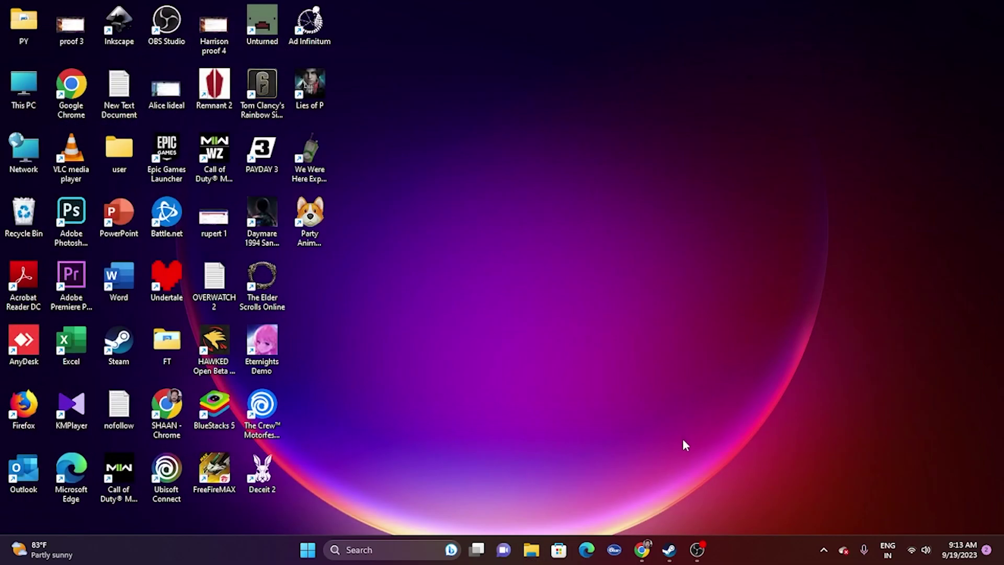
{"action": "left_click", "coordinate": [669, 549]}
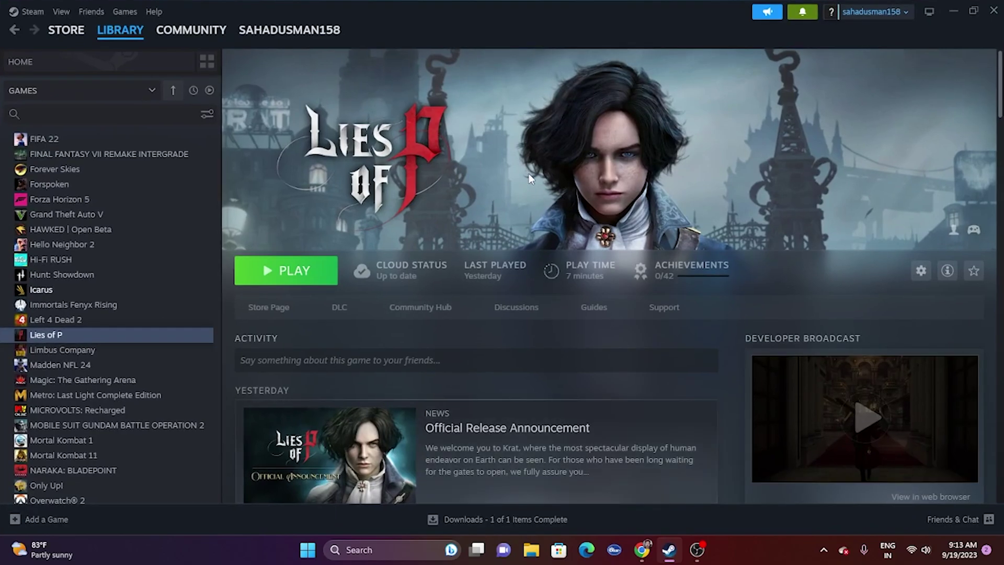
- Run Verify integrity of game files for Lies of P from Properties > Installed Files
{"action": "right_click", "coordinate": [134, 336]}
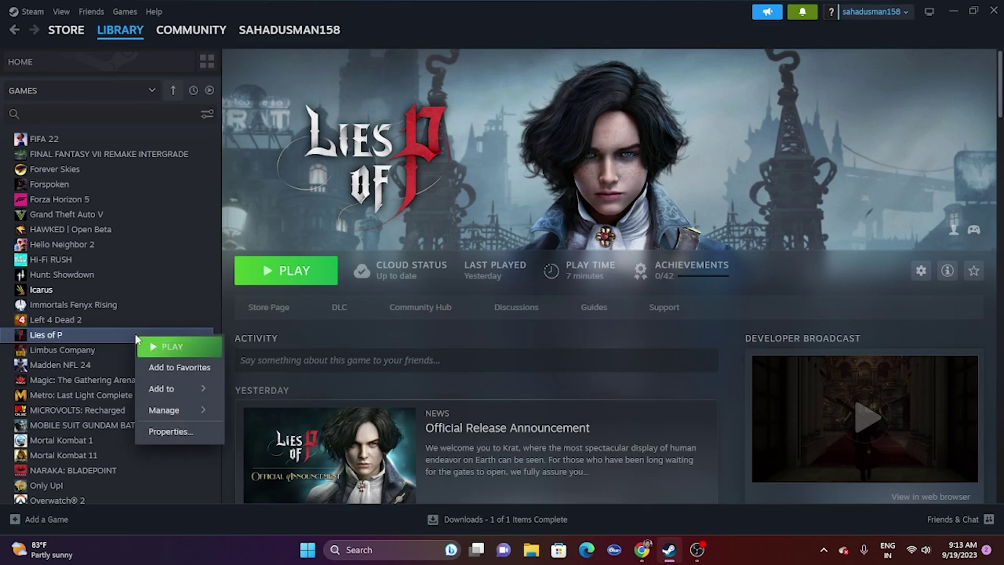
{"action": "left_click", "coordinate": [165, 439]}
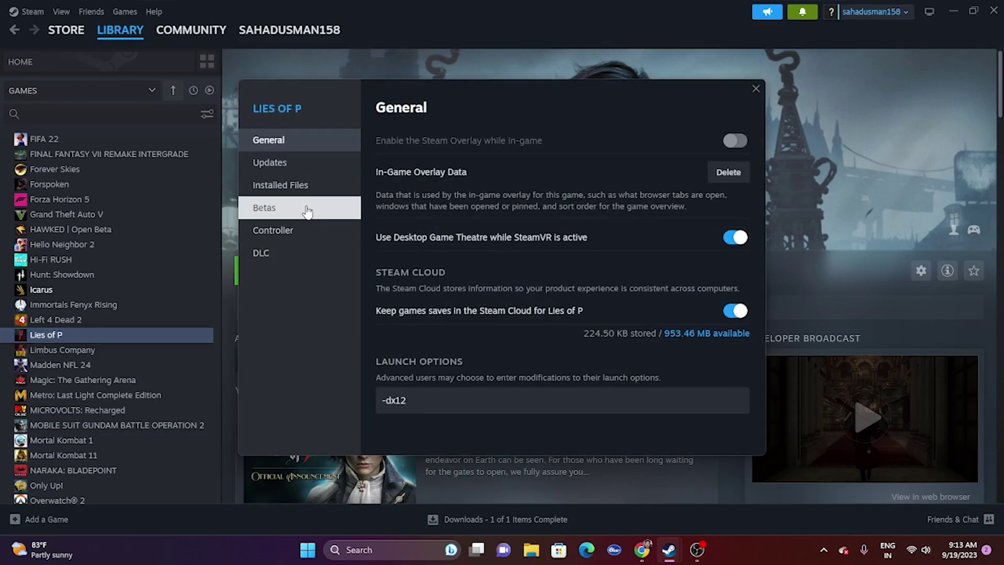
{"action": "left_click", "coordinate": [295, 188]}
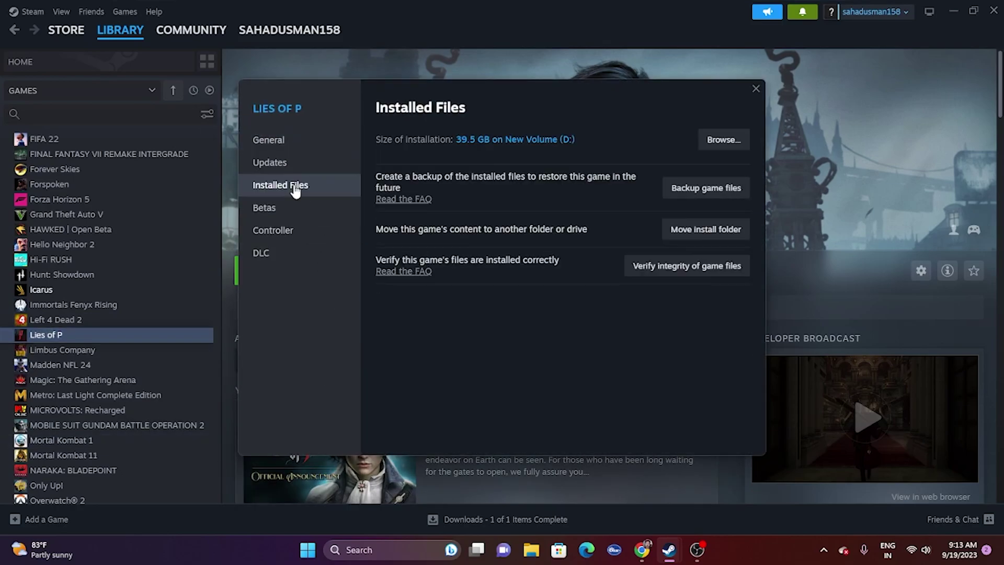
{"action": "left_click", "coordinate": [690, 268]}
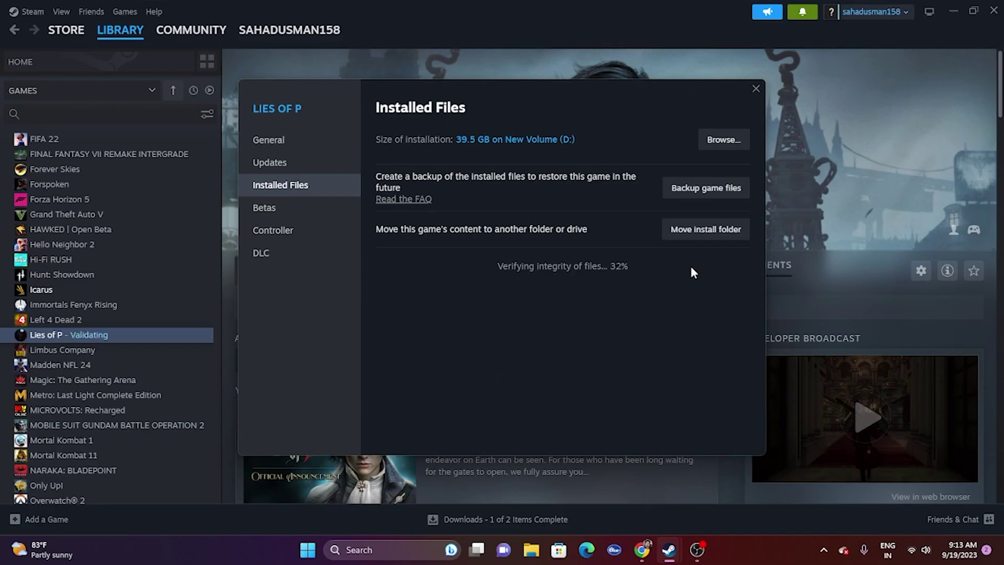